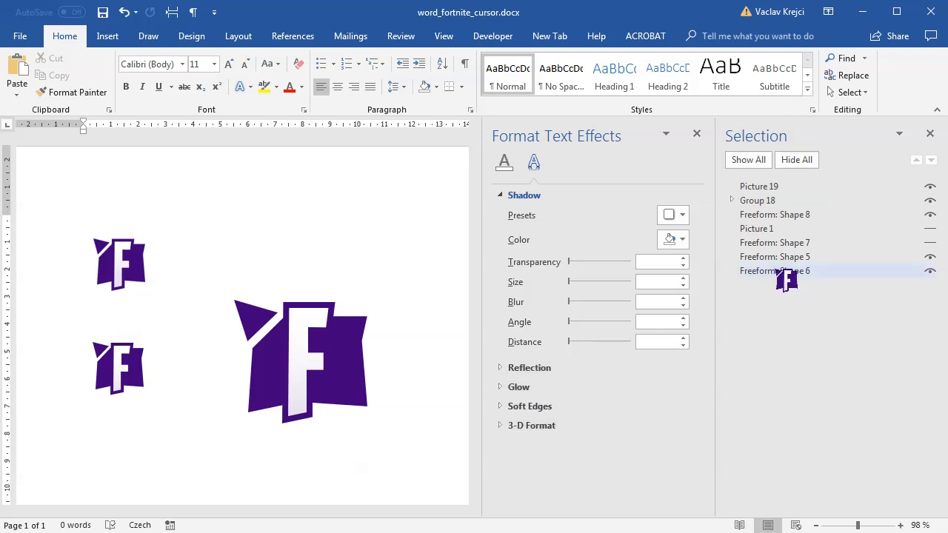
Examine the finished logo's objects in the selection list and select the letter F freeform
click(732, 201)
click(732, 200)
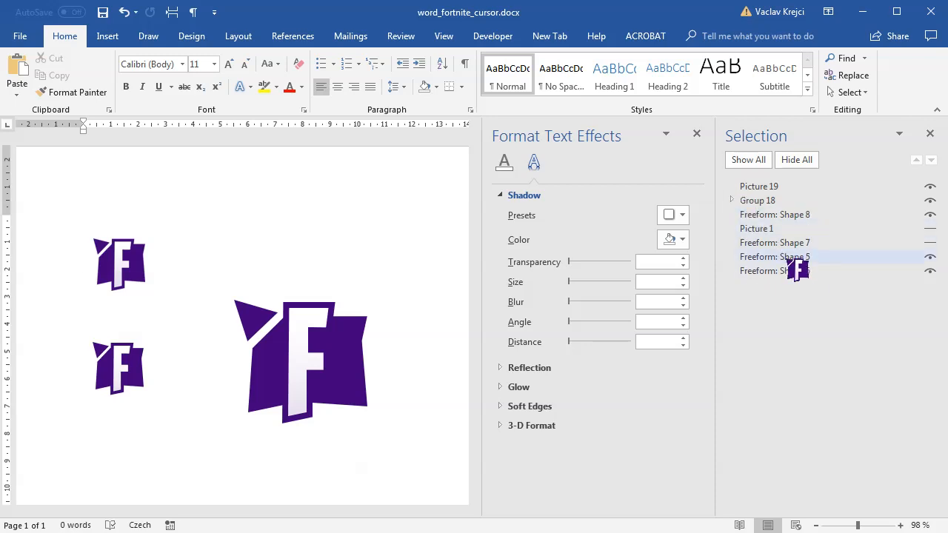
click(791, 269)
click(791, 258)
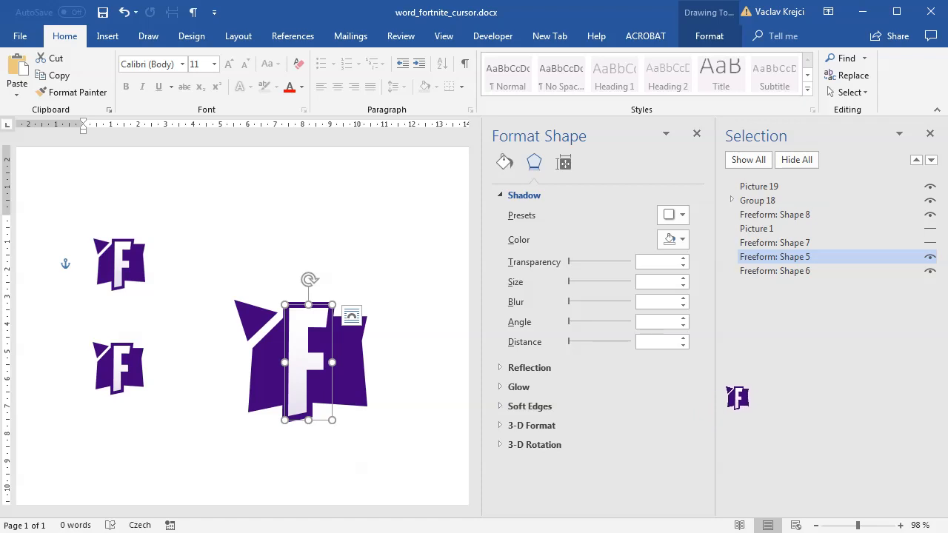
Switch to the new document with the F logo picture and view its source among the "fortnite icon" image search results
click(338, 532)
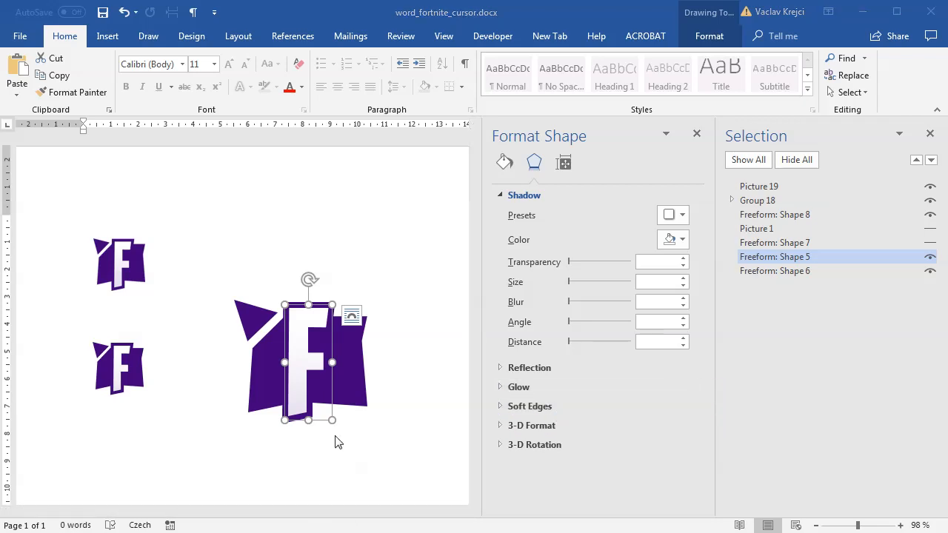
click(382, 376)
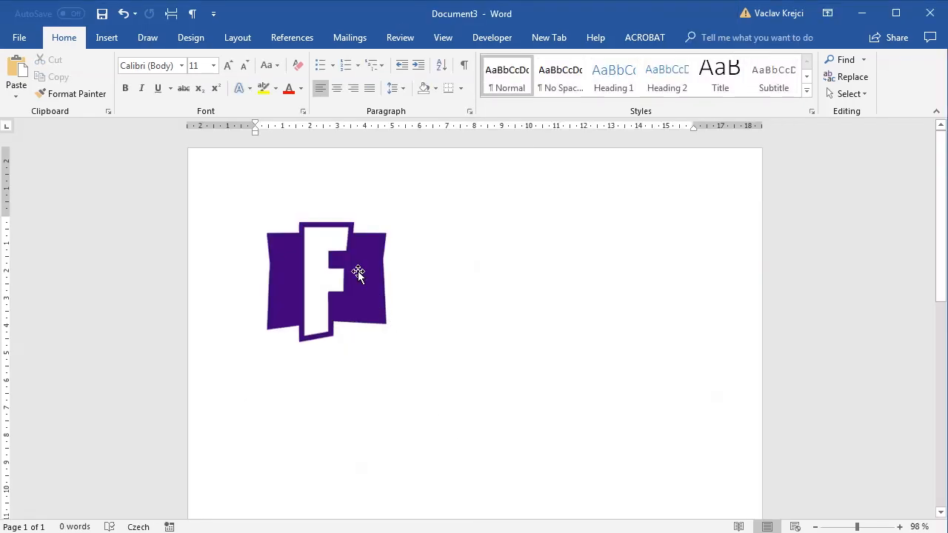
click(358, 271)
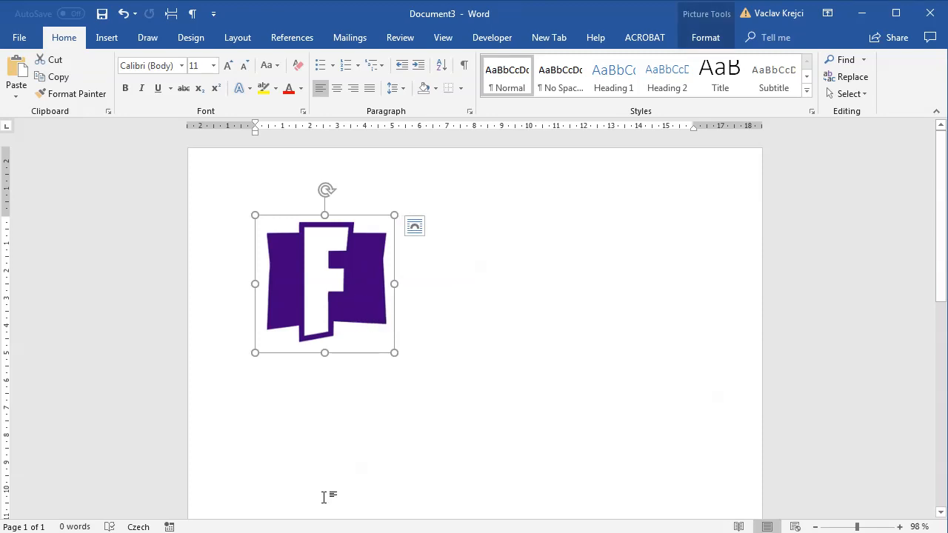
key(alt+Tab)
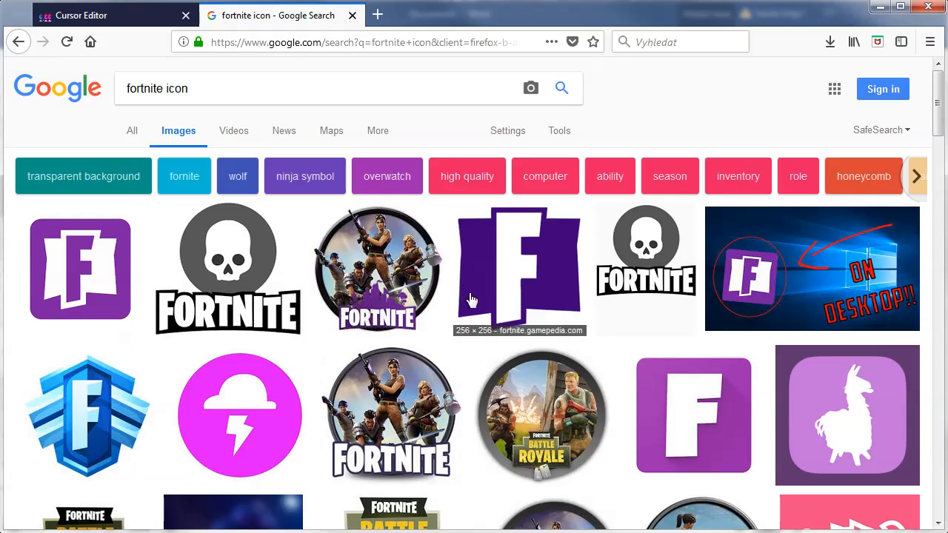
click(879, 8)
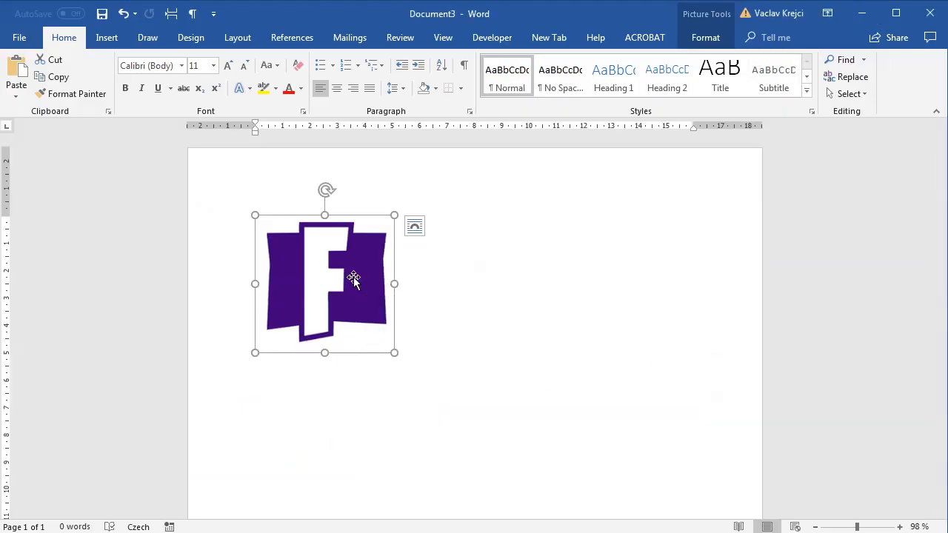
Set the F logo picture's text wrapping to In Front of Text and enlarge the page view to 250%
click(415, 225)
click(522, 363)
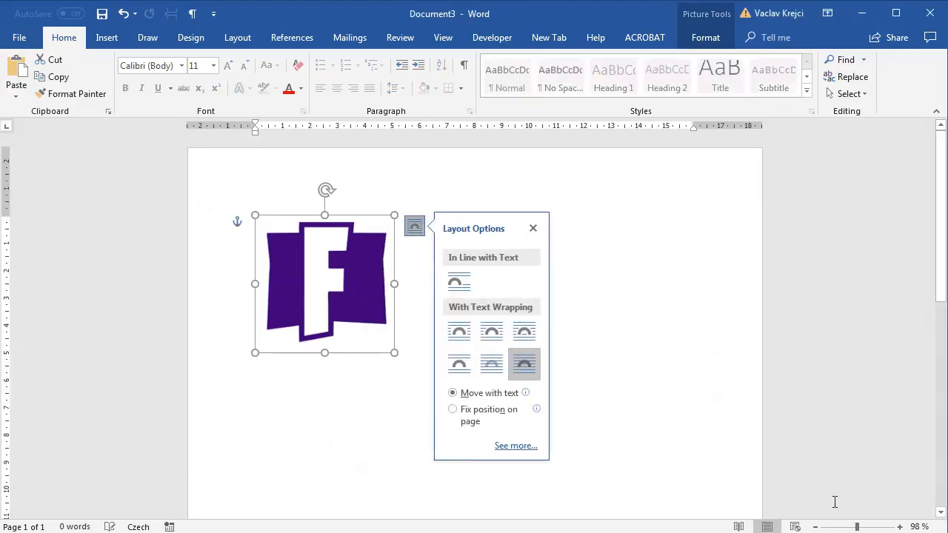
click(874, 526)
scroll(699, 398, down, 2)
click(816, 527)
click(815, 528)
click(446, 182)
click(288, 352)
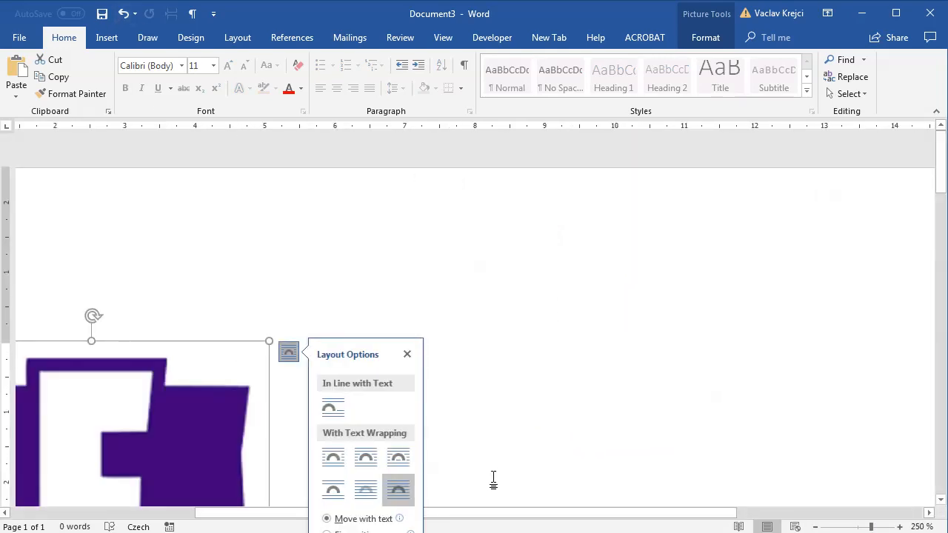
drag(501, 516, 335, 524)
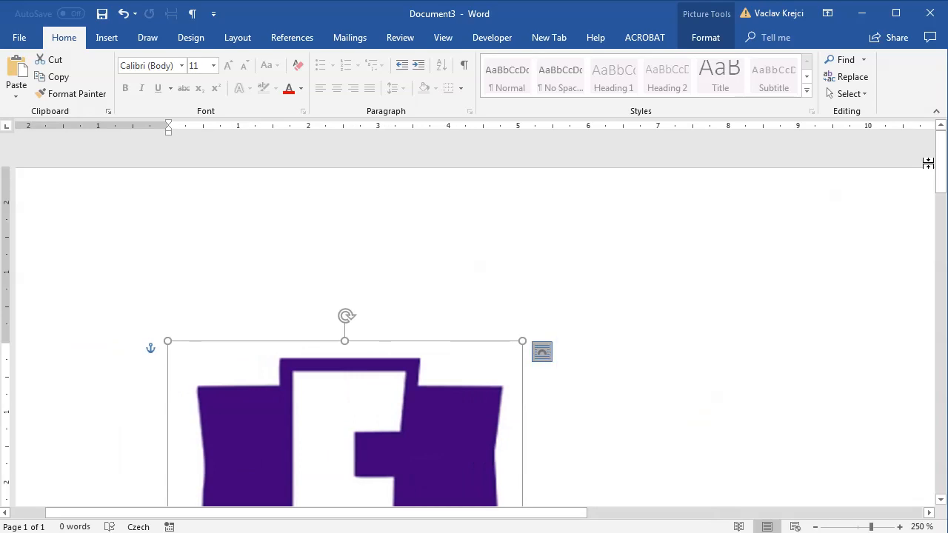
drag(940, 175, 938, 207)
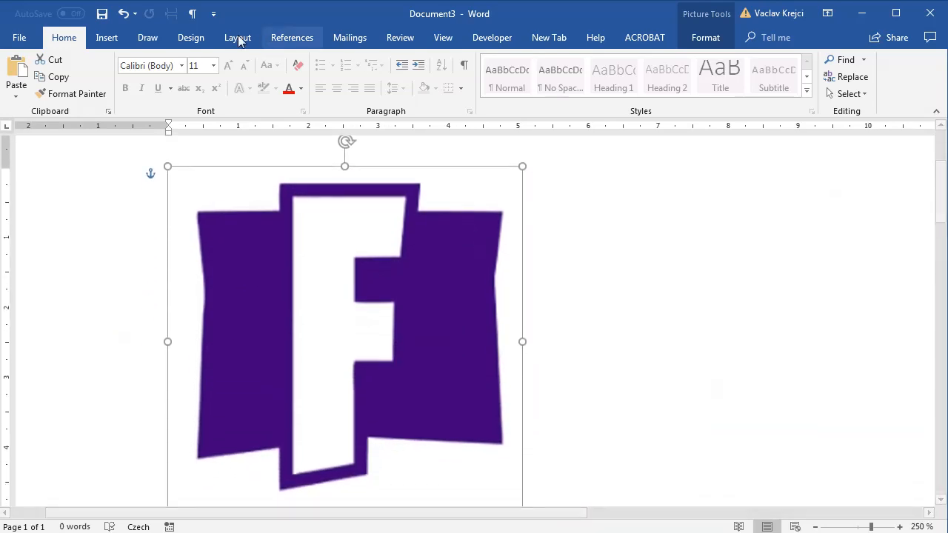
click(104, 38)
click(97, 93)
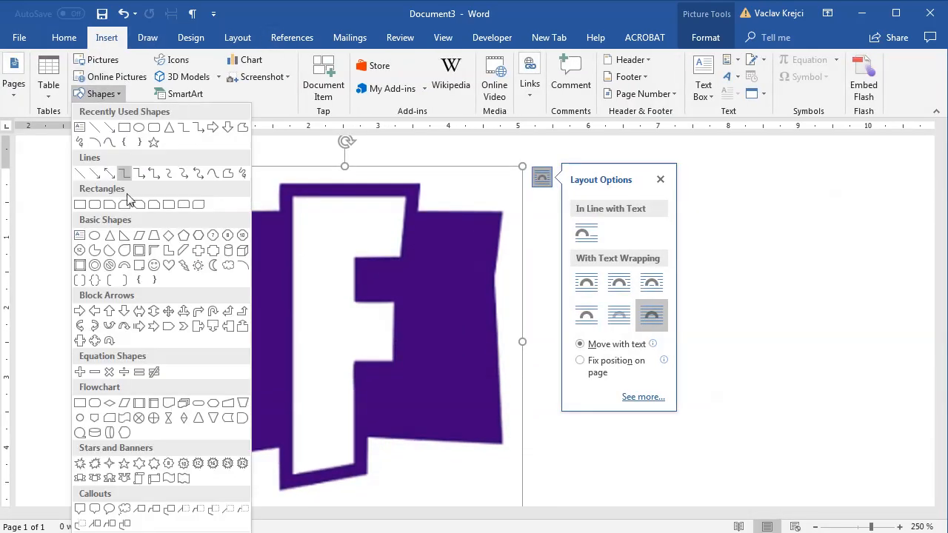
click(241, 127)
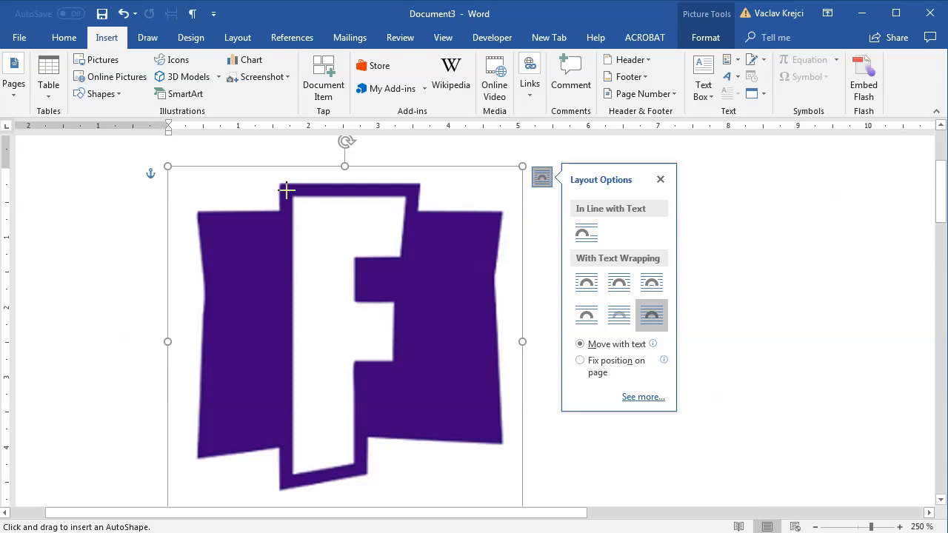
drag(286, 190, 412, 191)
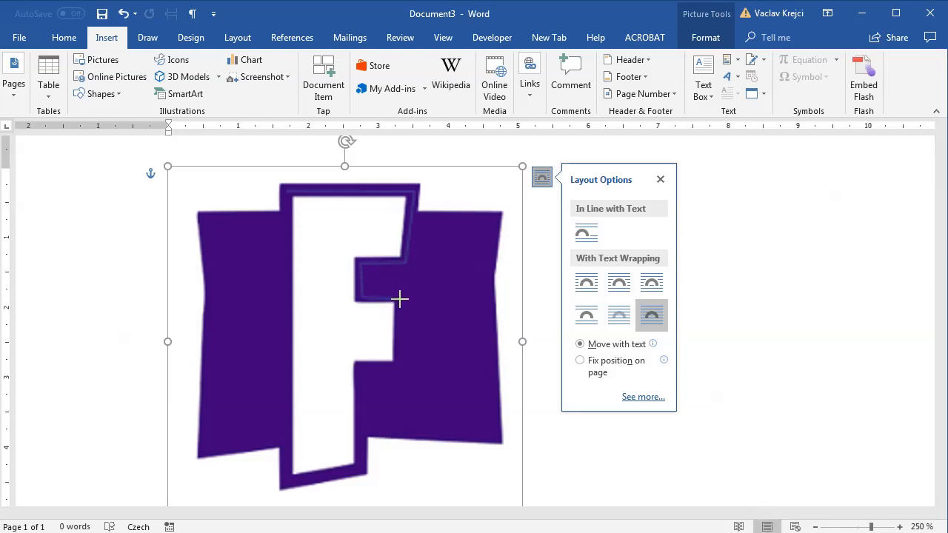
click(424, 343)
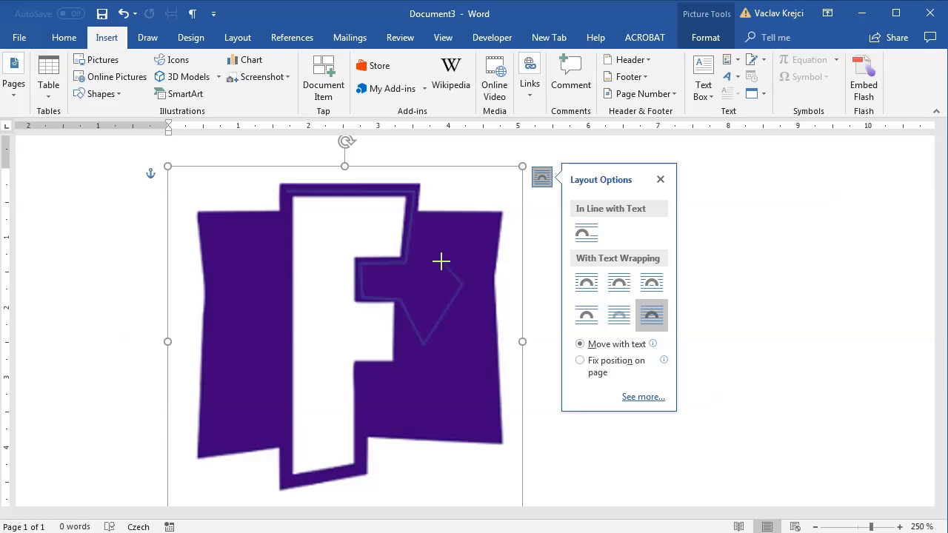
key(Escape)
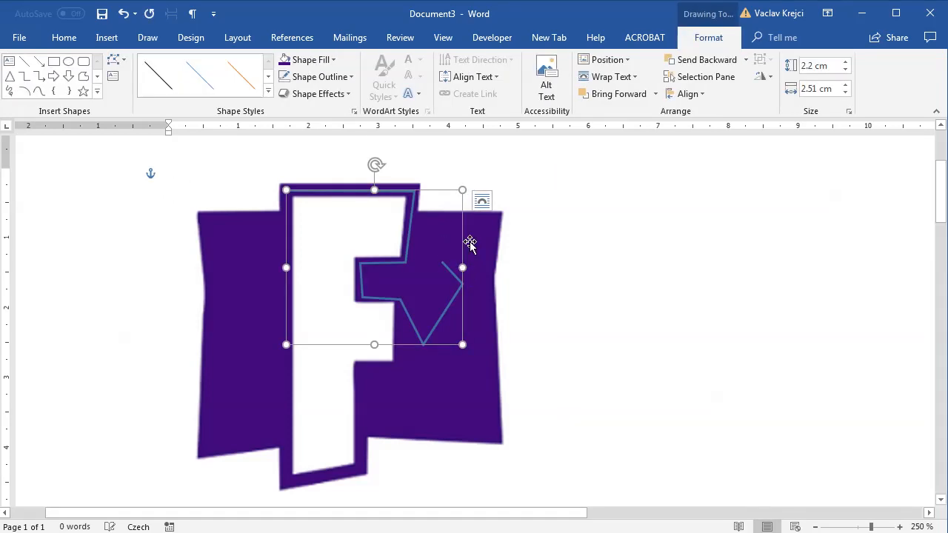
key(Delete)
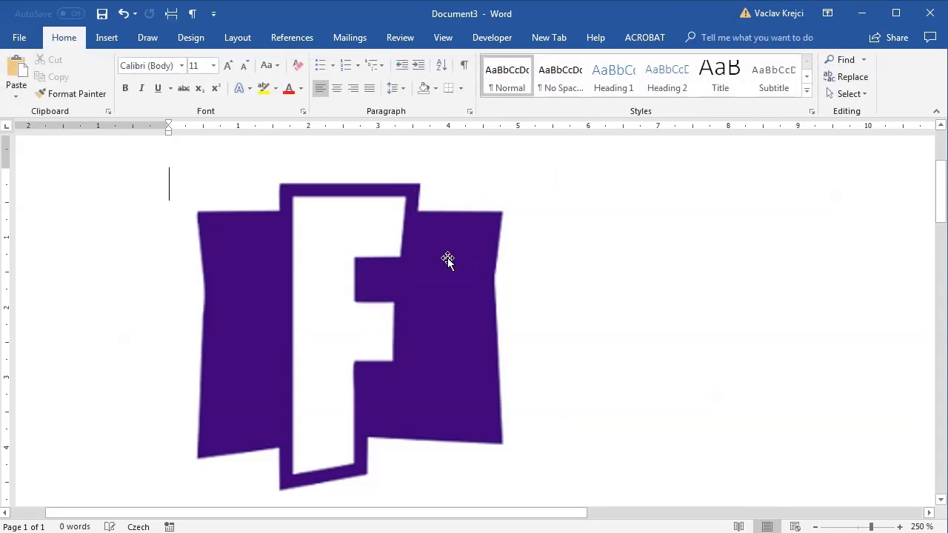
Recolor the F logo picture to light gray so it serves as a tracing template
click(449, 299)
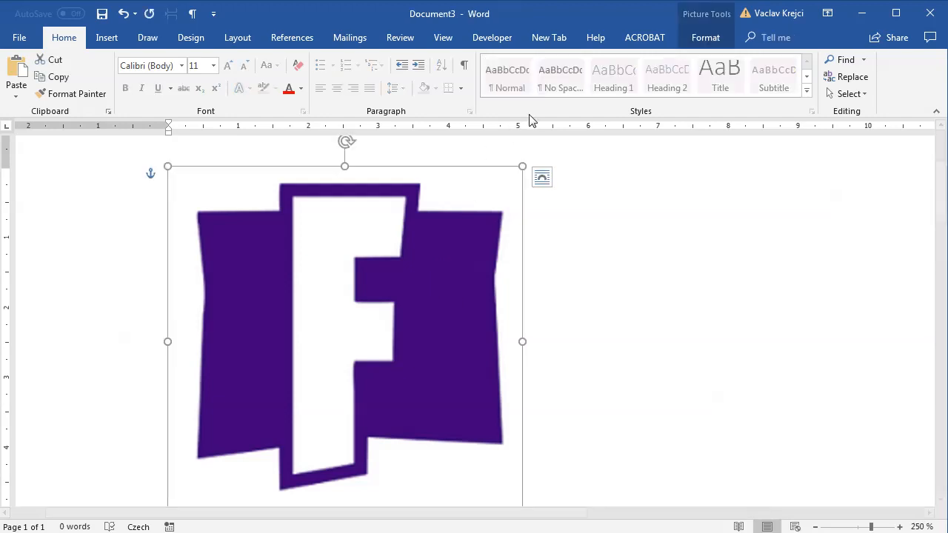
click(716, 40)
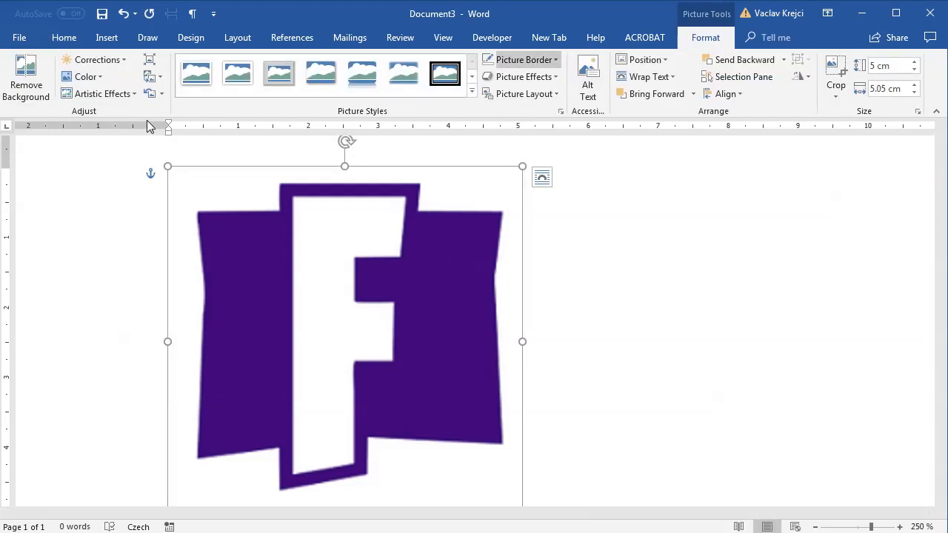
click(84, 77)
click(119, 349)
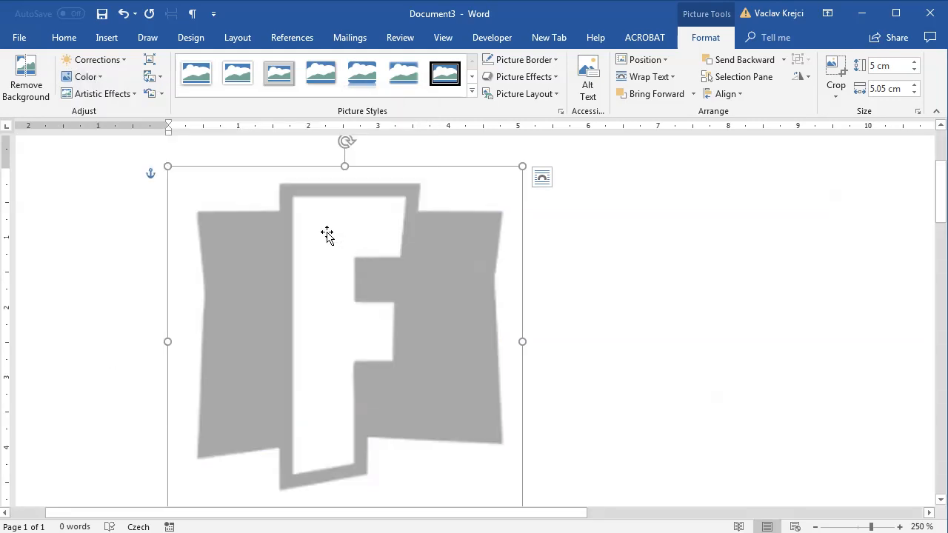
Trace the letter F along the middle of its border as a closed freeform shape about 4.2 cm high and 1.8 cm wide
click(104, 38)
click(100, 94)
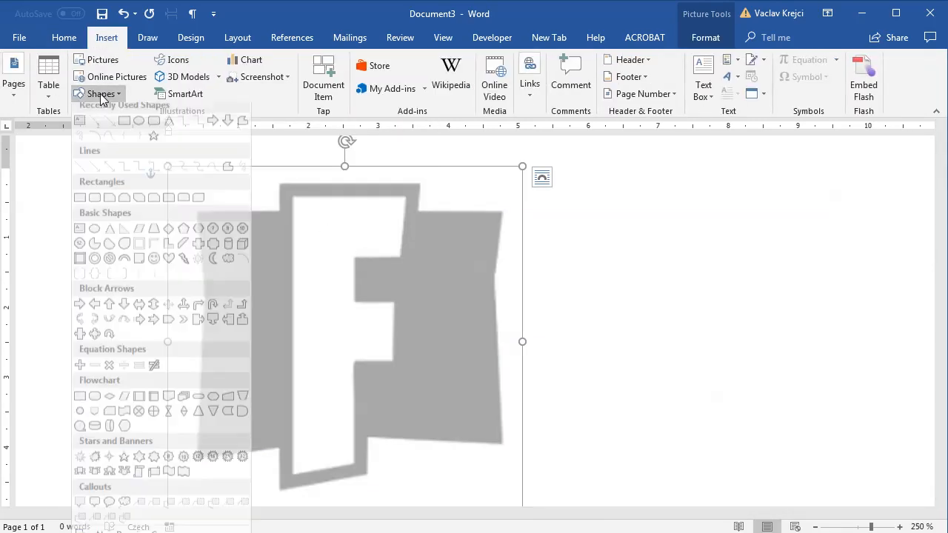
click(214, 170)
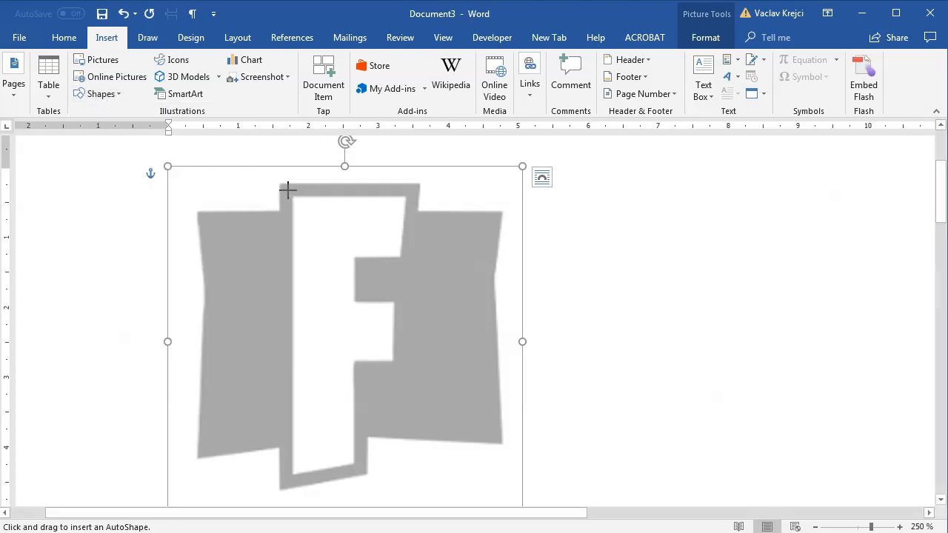
drag(286, 189, 412, 190)
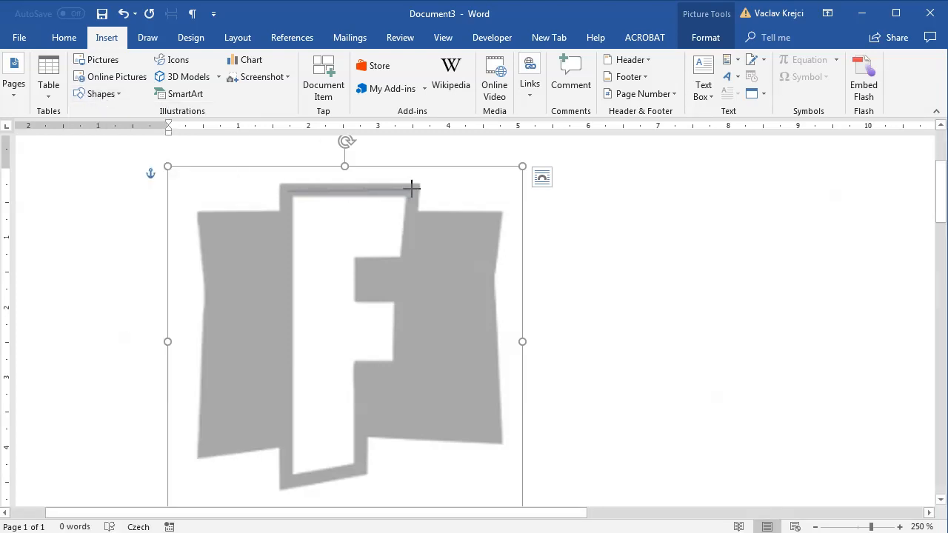
click(412, 190)
click(362, 297)
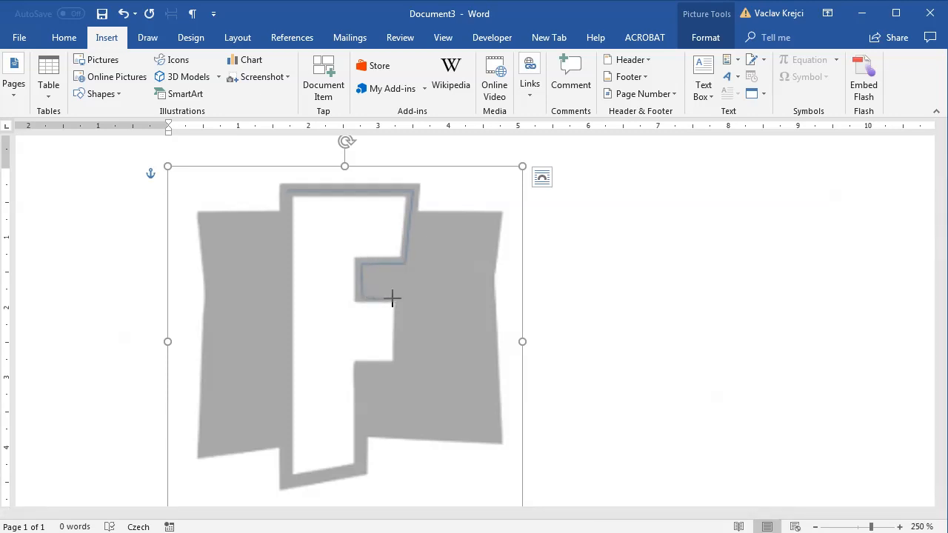
click(398, 368)
click(360, 367)
click(365, 471)
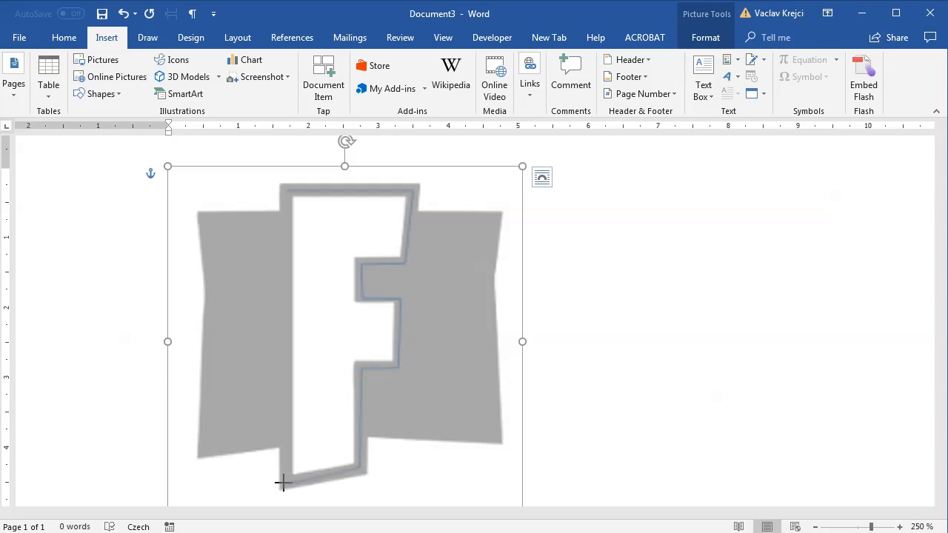
click(284, 482)
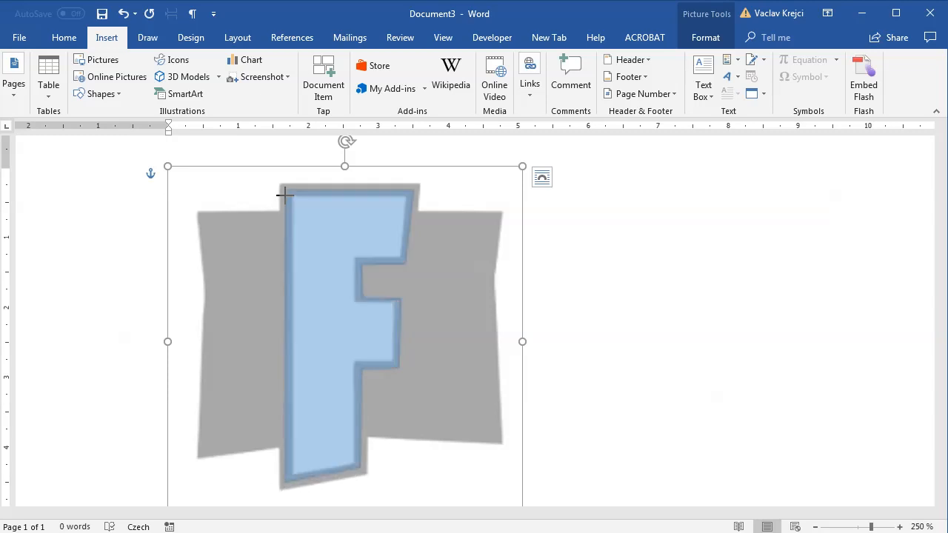
click(283, 191)
Open the formatting options of the traced F shape and set its solid fill color to white
right_click(345, 222)
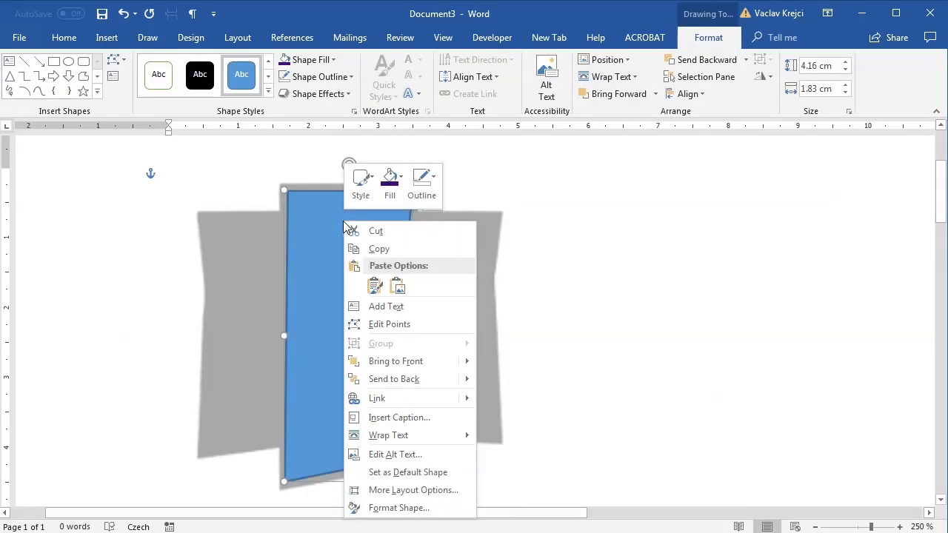
click(400, 508)
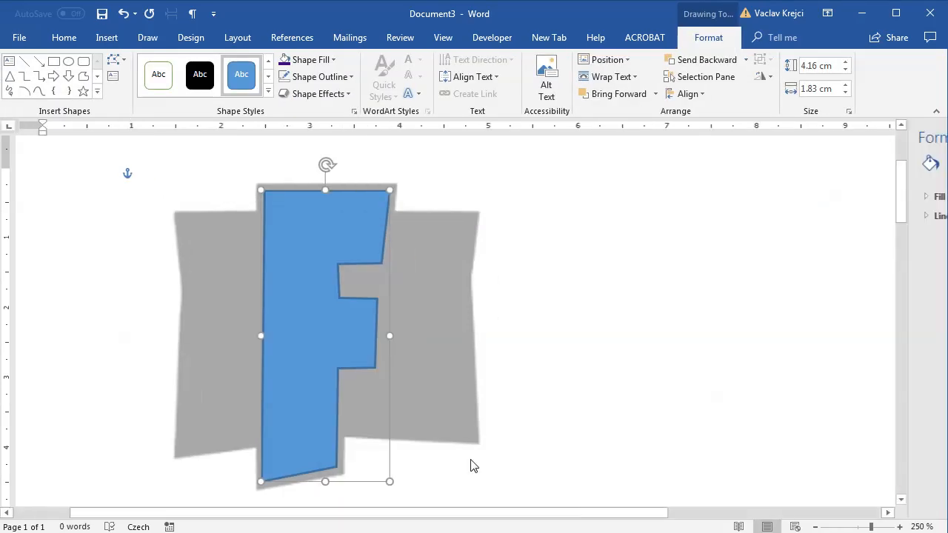
click(746, 196)
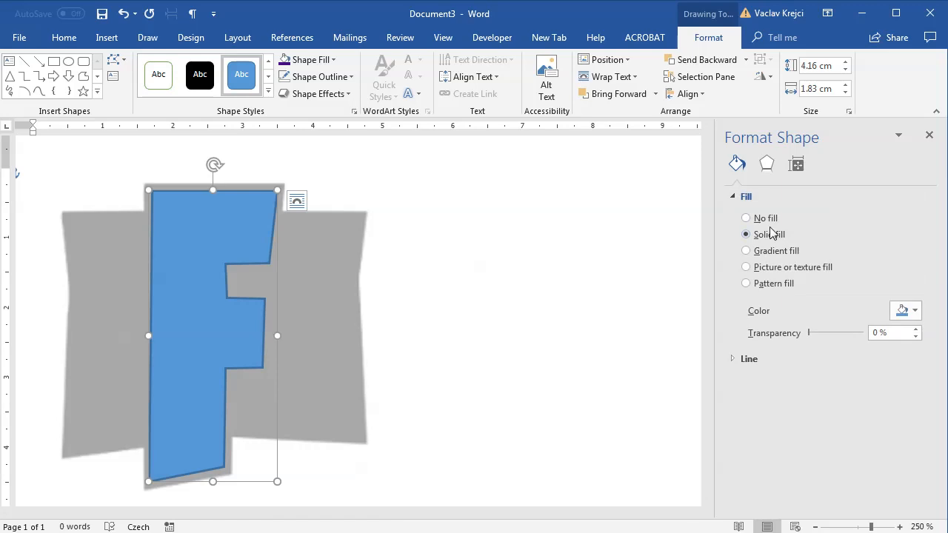
click(900, 311)
click(892, 348)
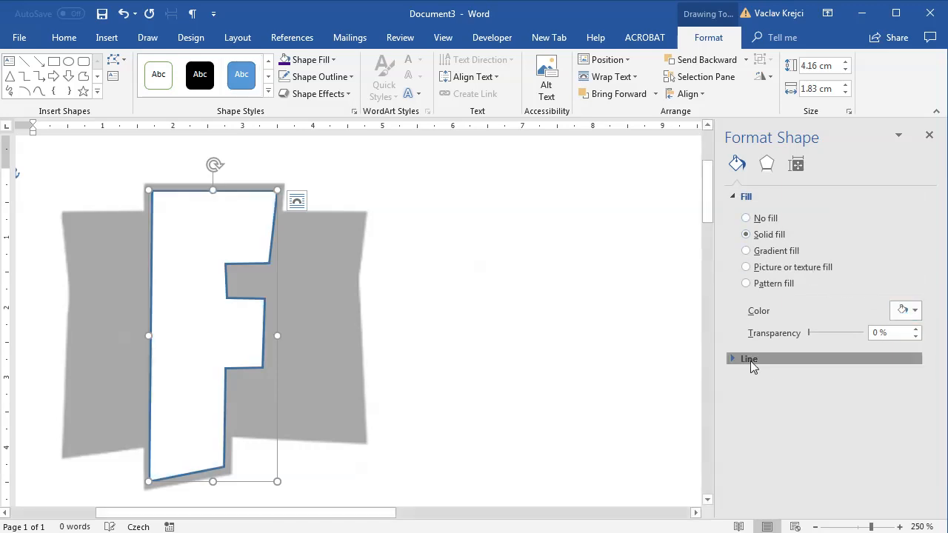
Set the F shape's solid line color to dark purple, RGB 62, 0, 121
click(885, 360)
drag(943, 369, 932, 475)
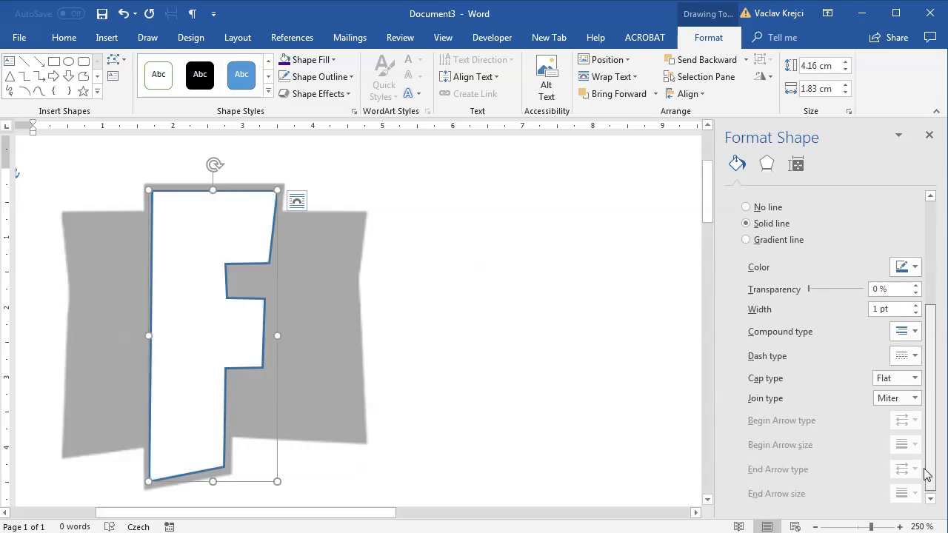
click(907, 263)
click(897, 408)
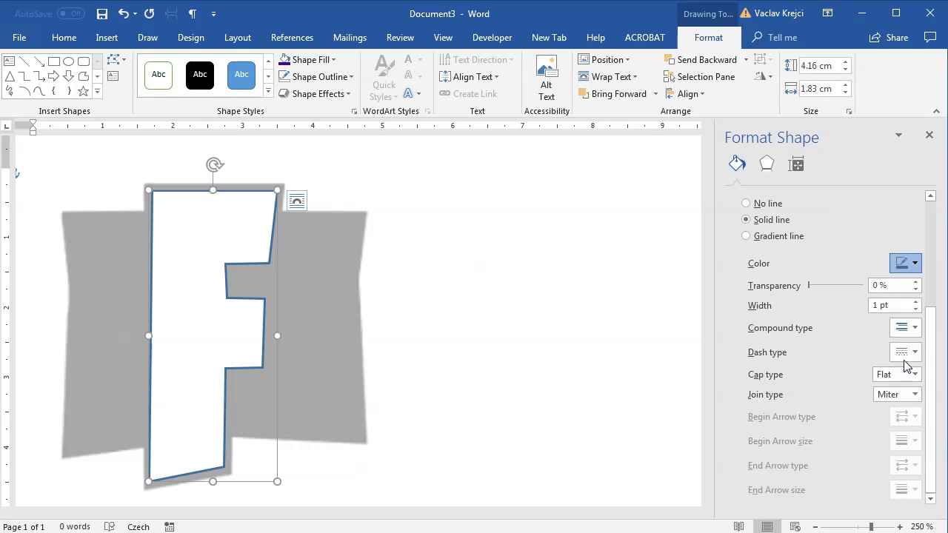
click(906, 263)
click(919, 423)
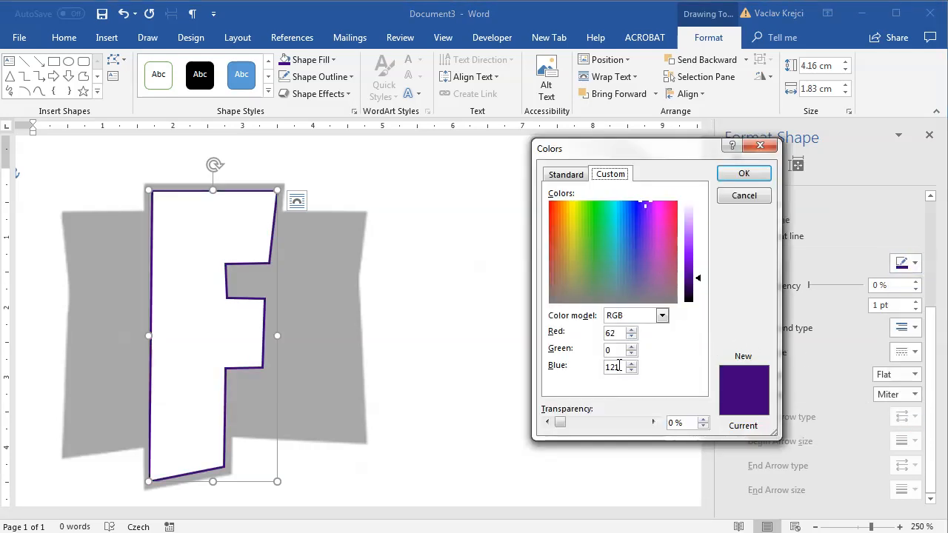
click(730, 197)
Set the F shape's outline width to 6 pt to match the template's border
click(886, 304)
text(5)
key(Return)
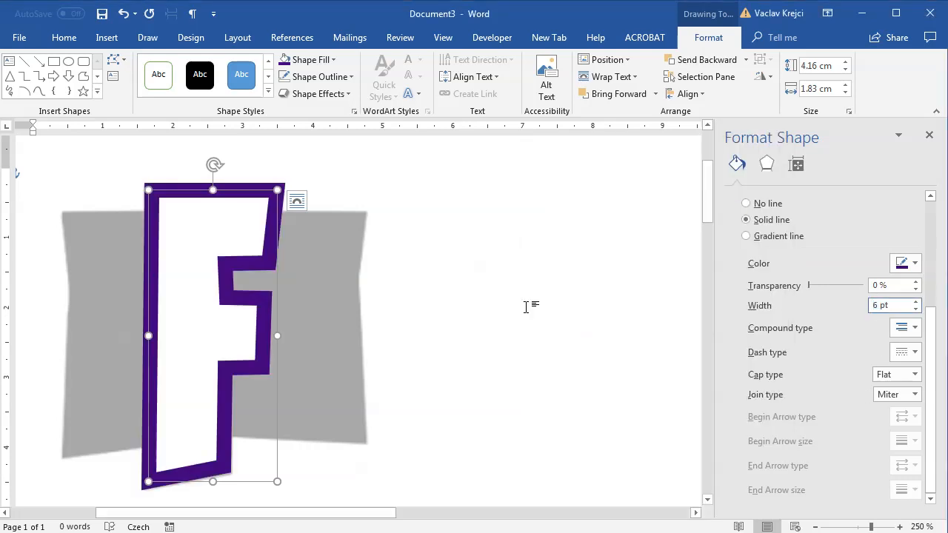
drag(385, 516, 342, 517)
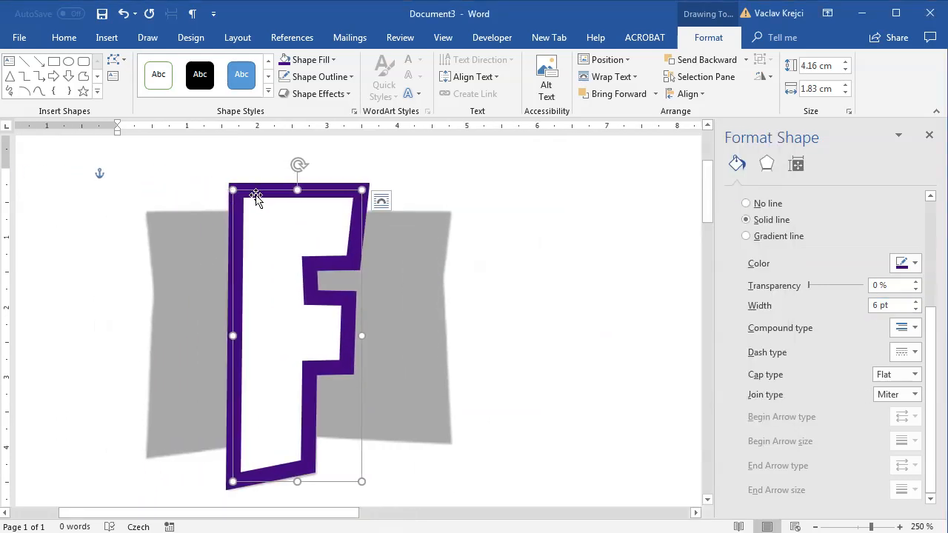
Trace the grey background as a closed freeform about 3.5 cm high and 4.5 cm wide, filled dark purple with no outline
click(82, 77)
click(148, 213)
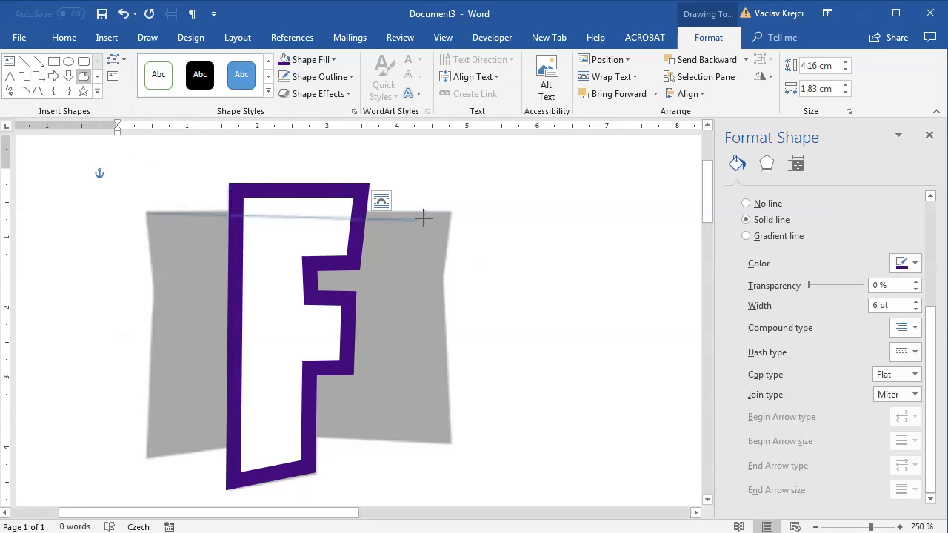
click(453, 211)
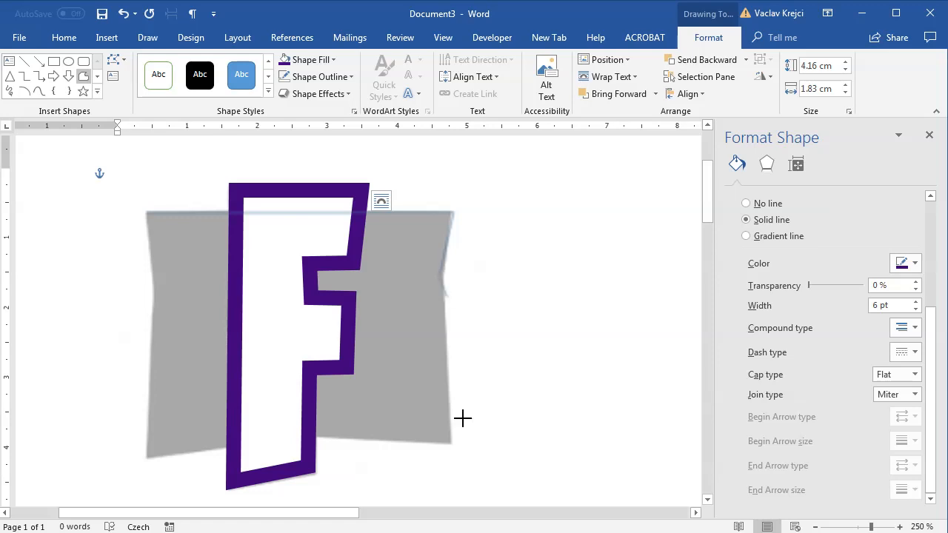
click(452, 441)
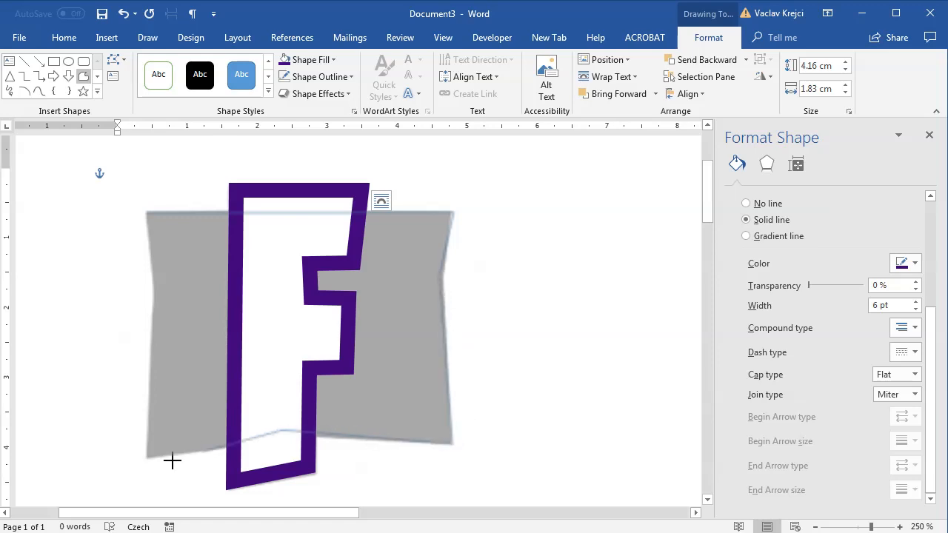
click(145, 456)
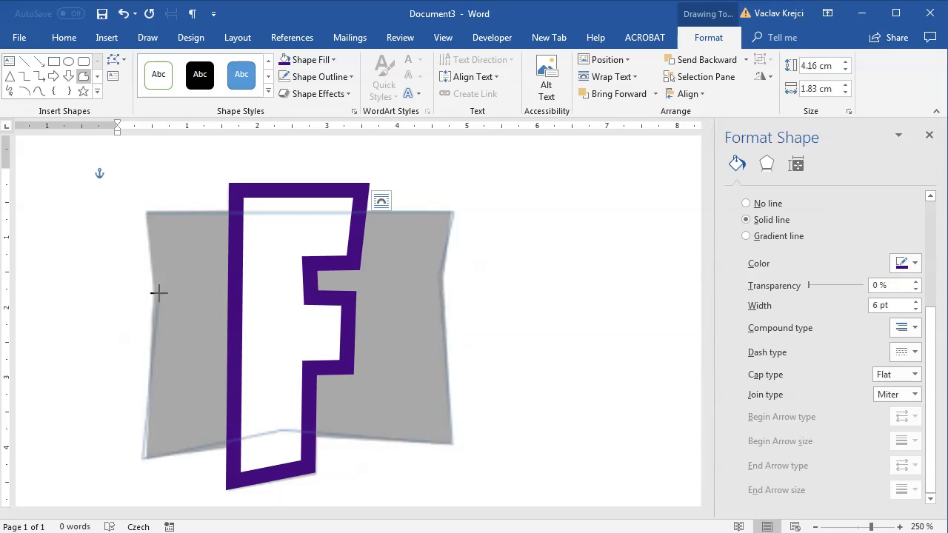
click(146, 212)
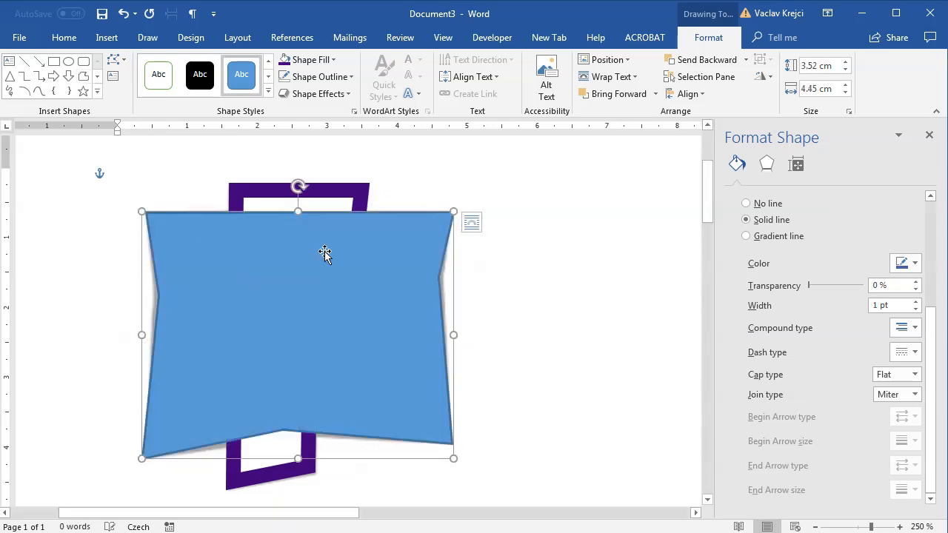
click(286, 61)
click(284, 77)
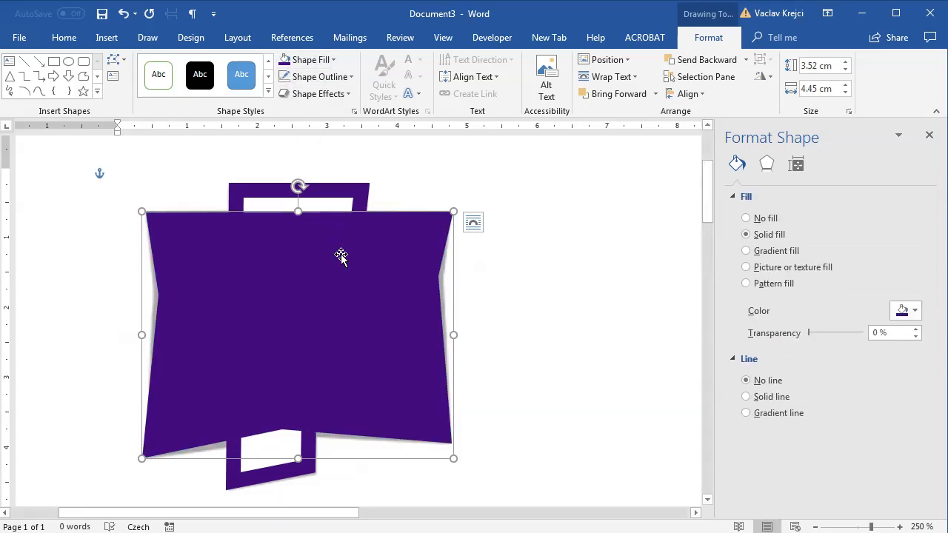
Send the purple background shape behind the F, and send the template picture behind both shapes
right_click(341, 255)
click(315, 413)
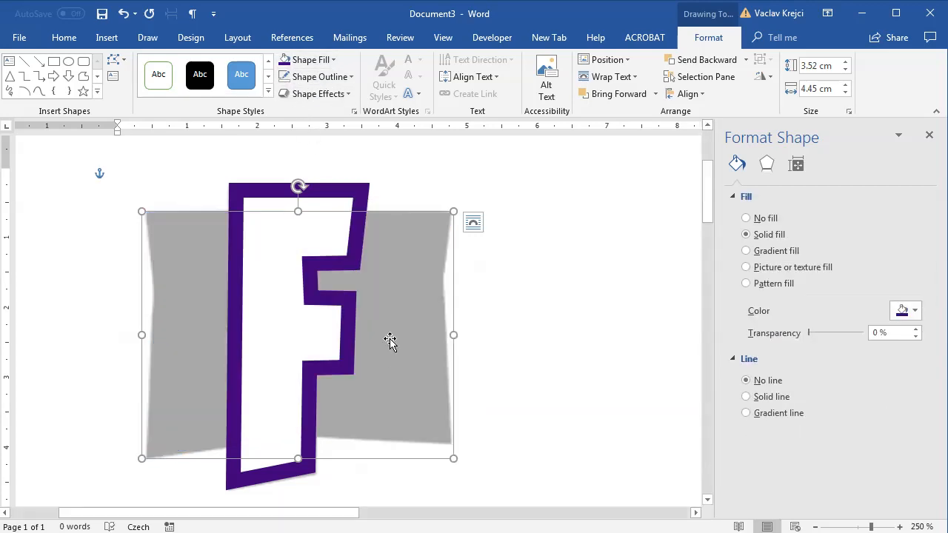
click(402, 260)
right_click(402, 260)
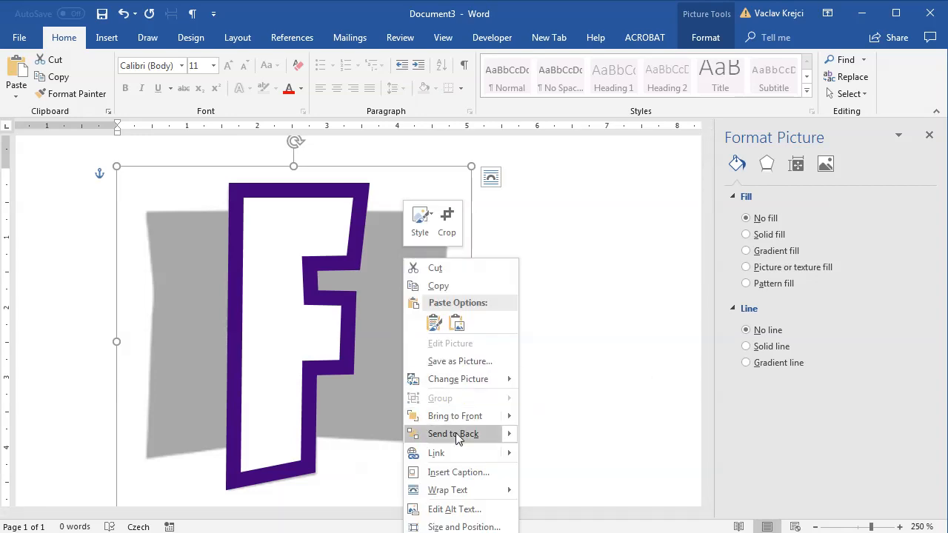
click(453, 434)
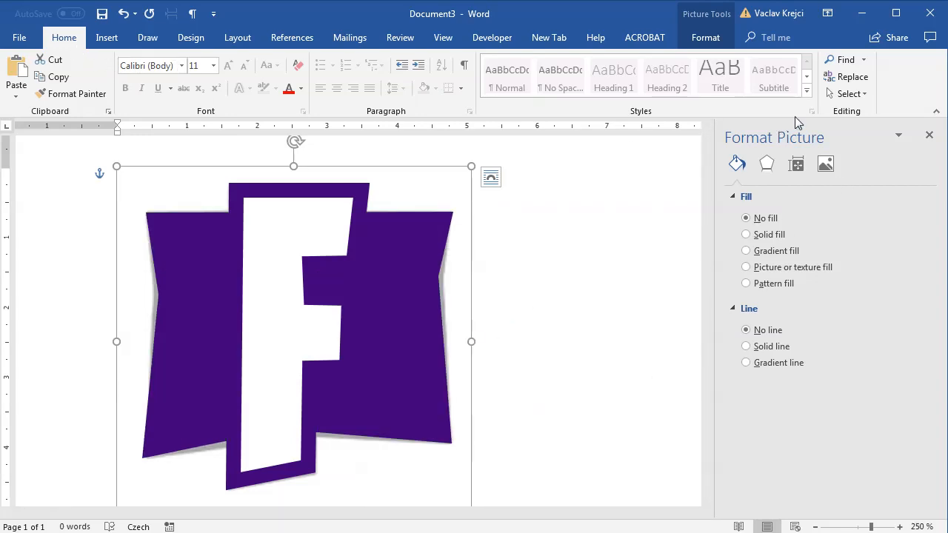
Show the Selection pane wide enough to read the object names and hide Picture 1
click(849, 93)
click(848, 167)
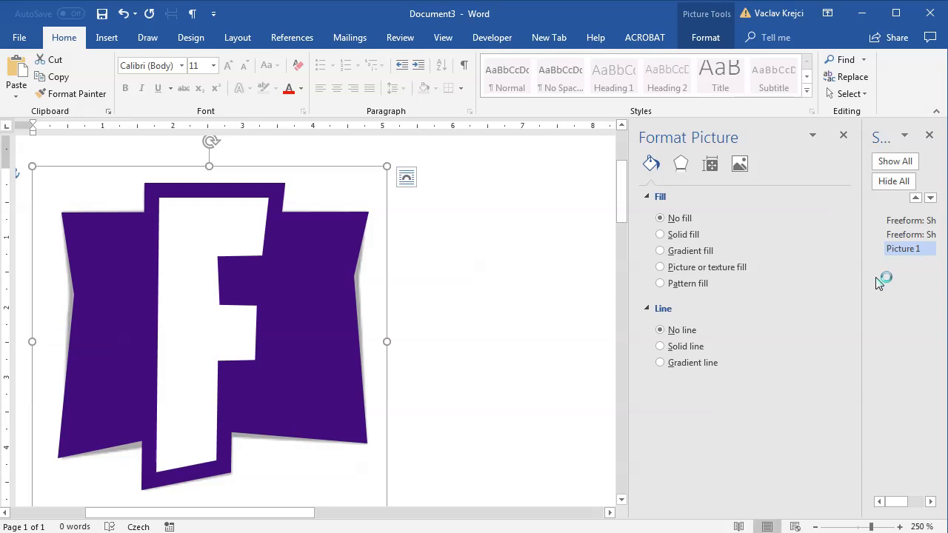
drag(857, 278, 786, 277)
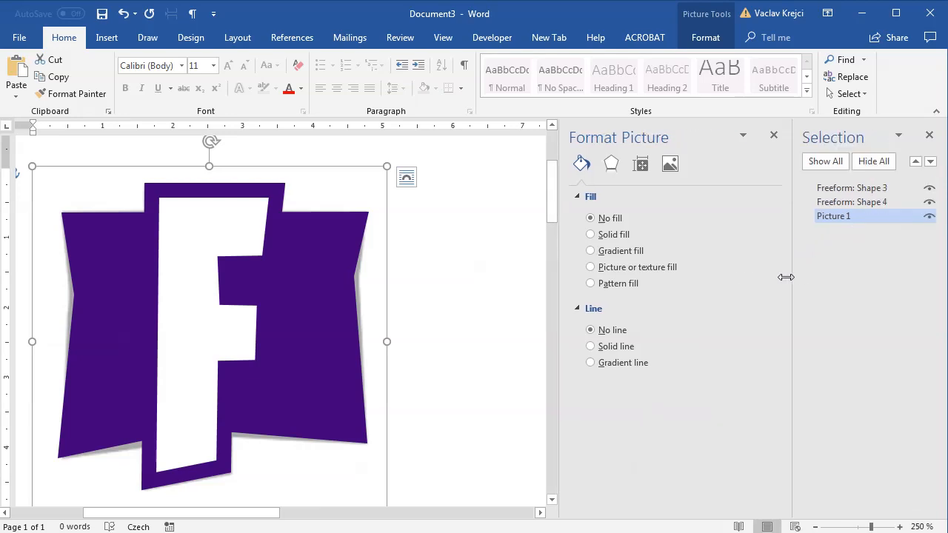
click(929, 216)
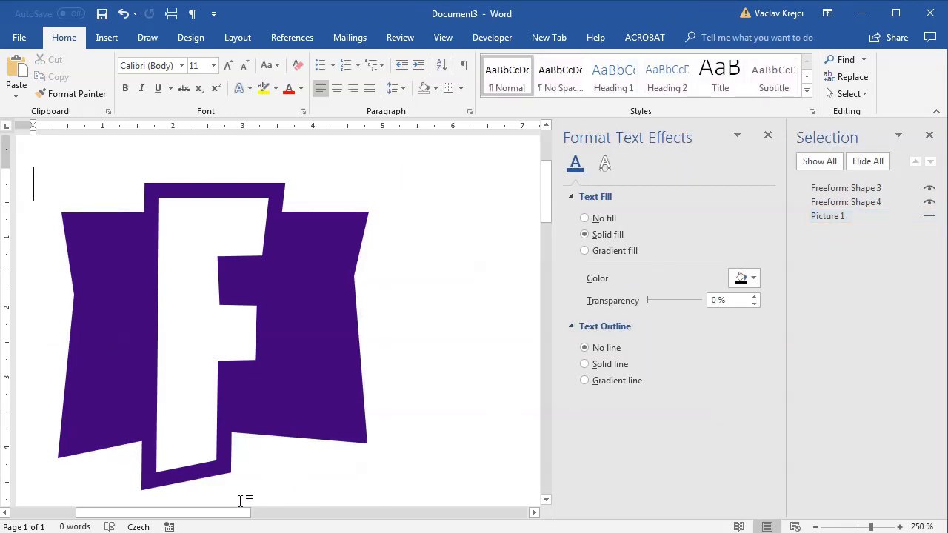
Edit the background shape's points, moving its upper-left corner inward along the top edge to cut that corner diagonally
drag(227, 513, 198, 513)
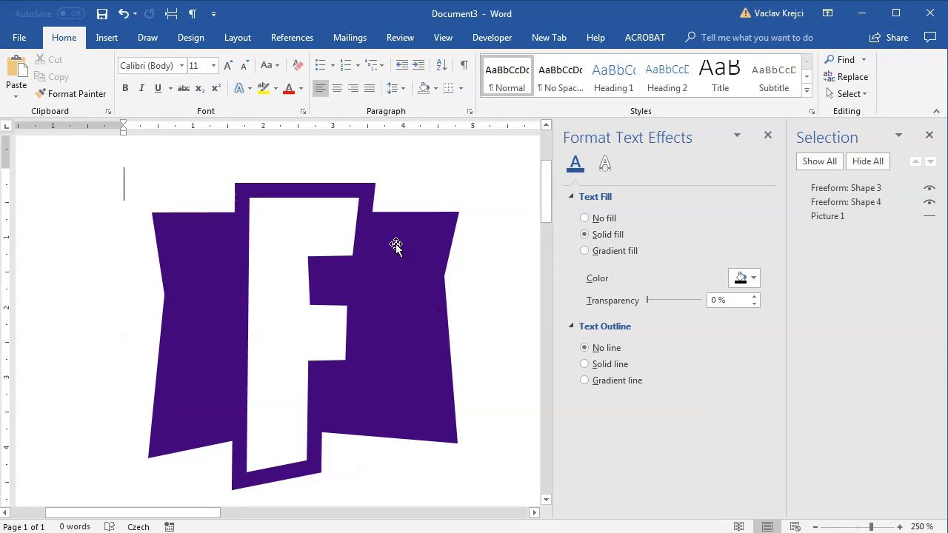
click(192, 278)
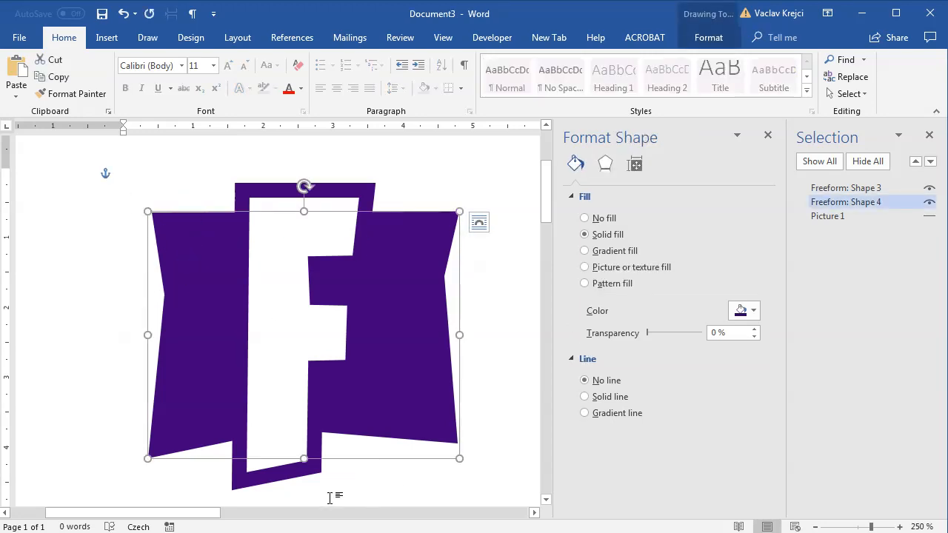
scroll(192, 514, left, 3)
drag(187, 509, 198, 509)
right_click(284, 242)
click(357, 346)
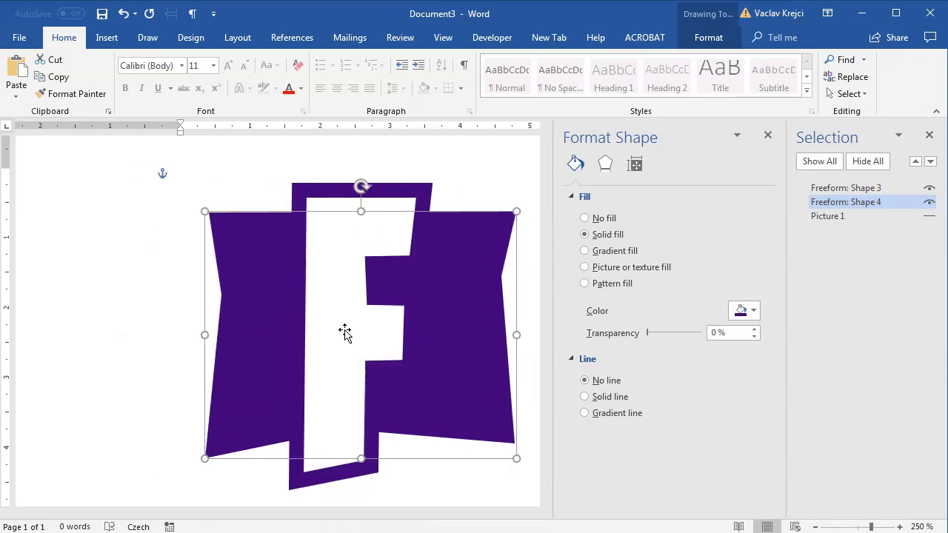
drag(210, 212, 281, 210)
Draw a closed freeform triangle beside the background's cut upper-left corner, leaving a narrow diagonal gap
click(107, 37)
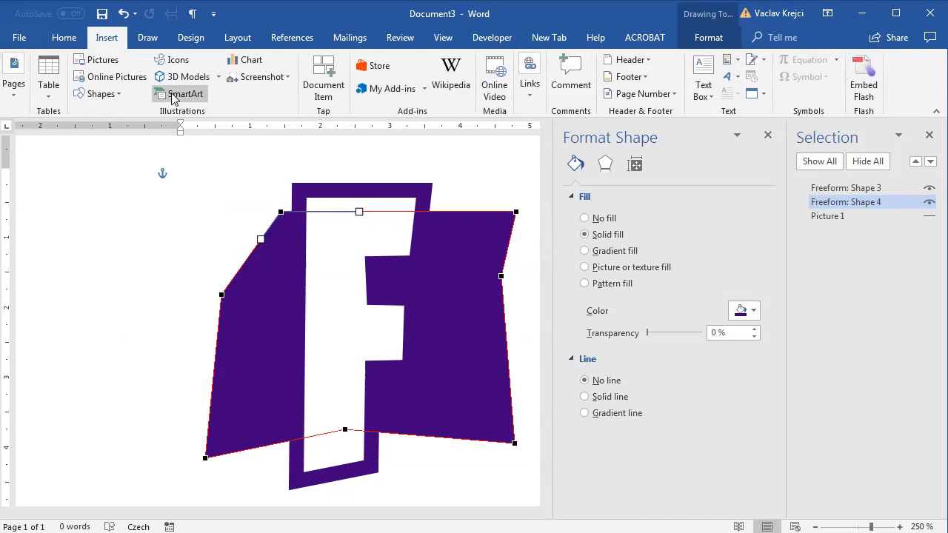
click(115, 96)
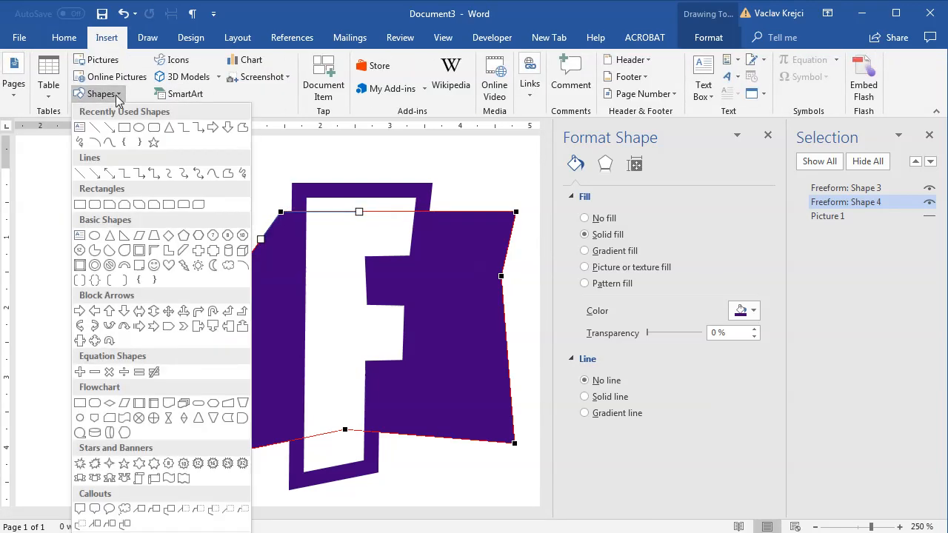
click(226, 174)
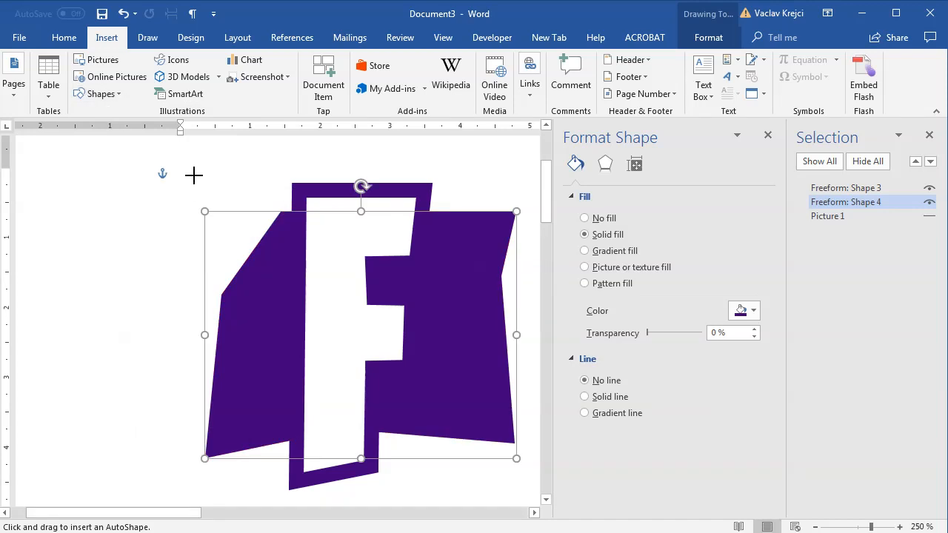
click(194, 175)
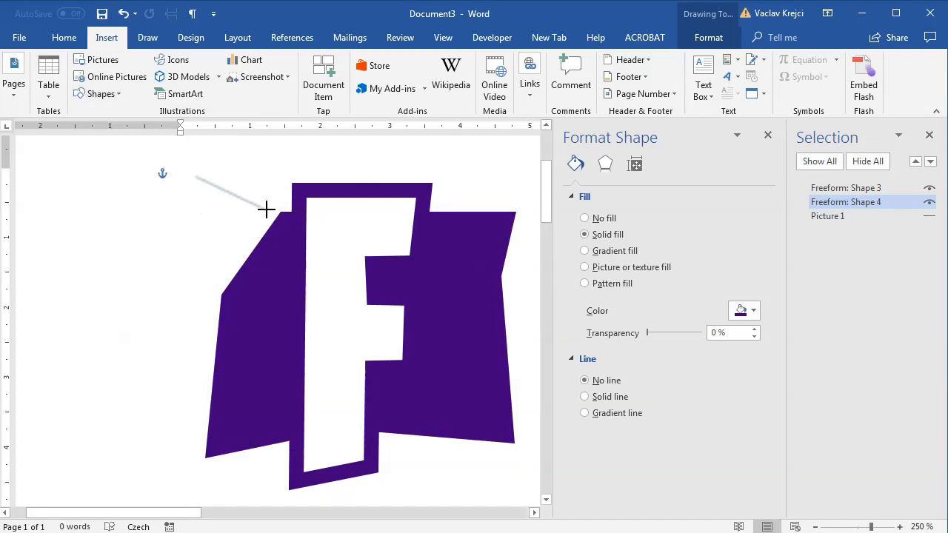
click(219, 280)
click(198, 180)
Move the triangle's outer corner outward to make it about 1.28 cm wide, and fill it dark purple with no outline
right_click(198, 205)
click(267, 313)
drag(196, 176, 186, 181)
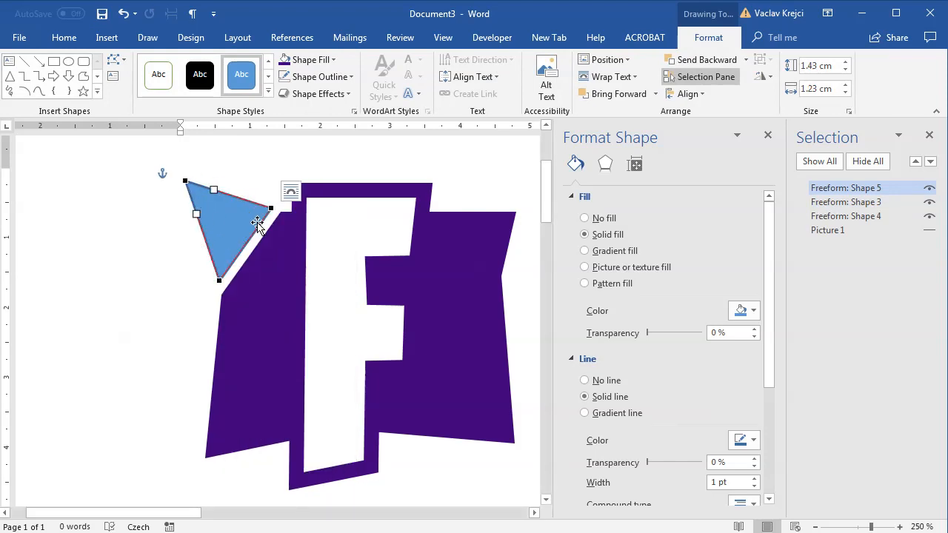
drag(184, 180, 180, 180)
click(285, 60)
click(282, 82)
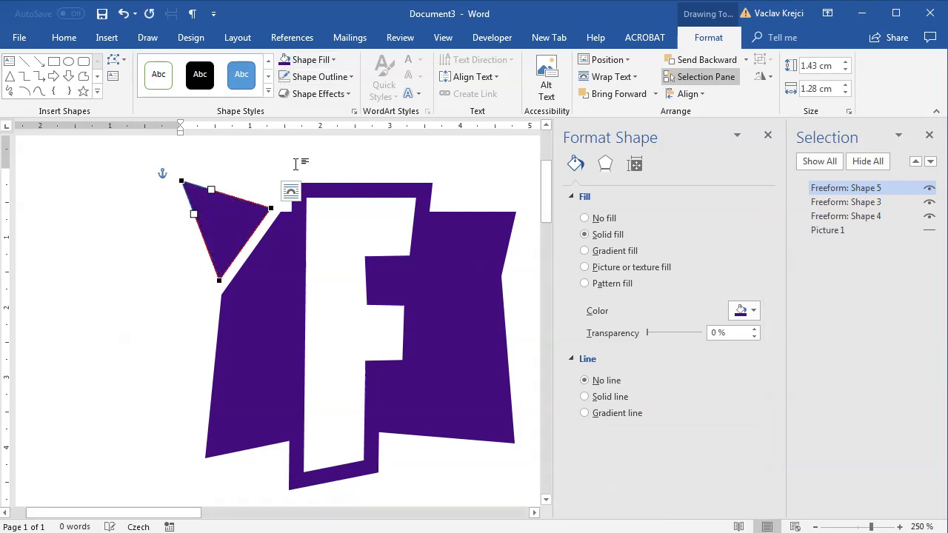
click(324, 190)
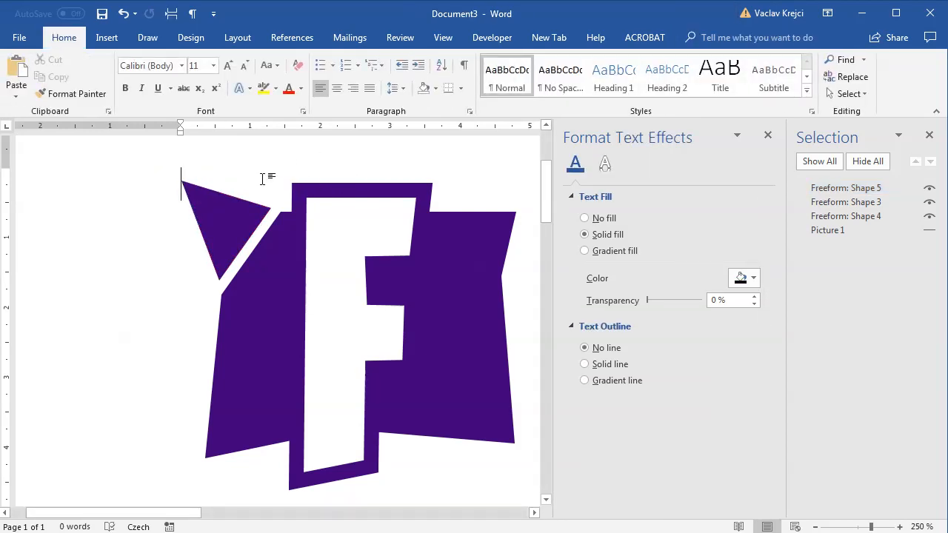
Edit the triangle's points to lower its outer upper-left corner and shift it slightly further outward
drag(186, 513, 206, 514)
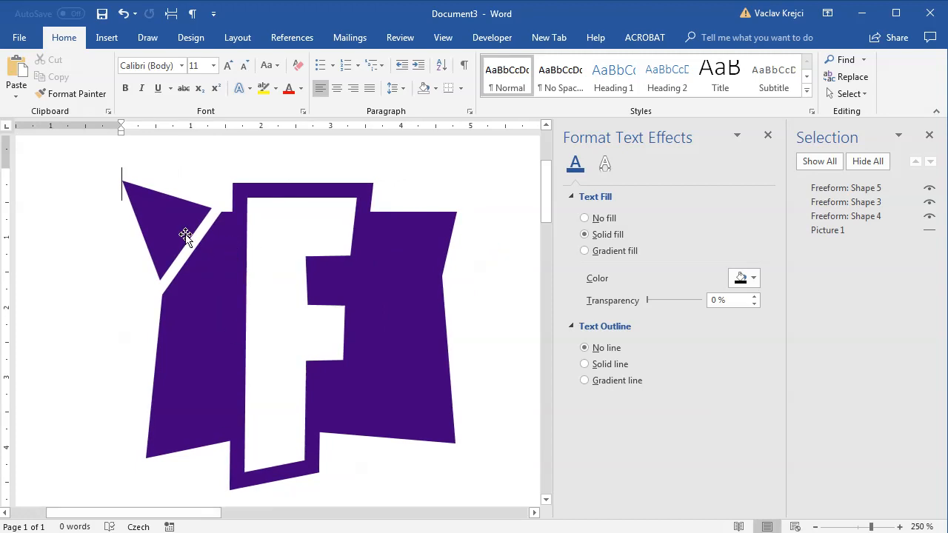
drag(546, 202, 546, 204)
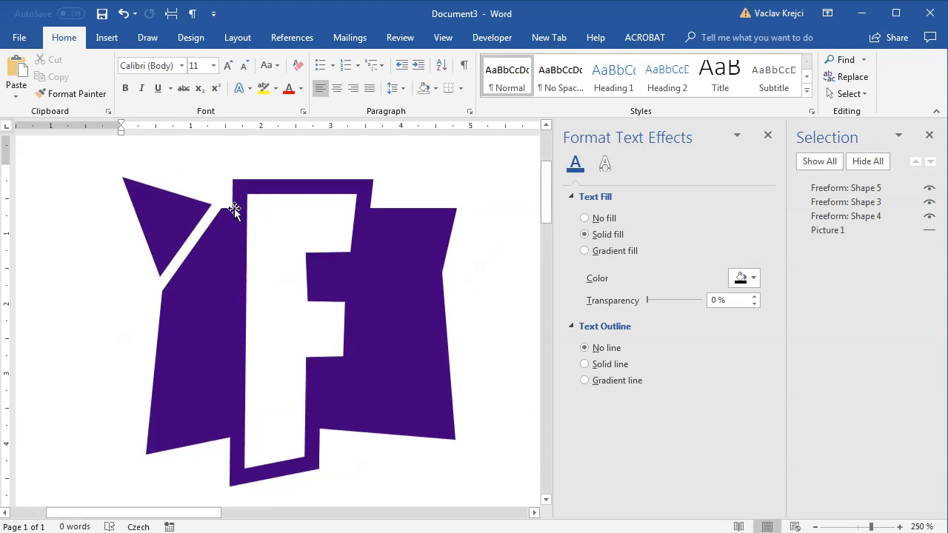
right_click(174, 212)
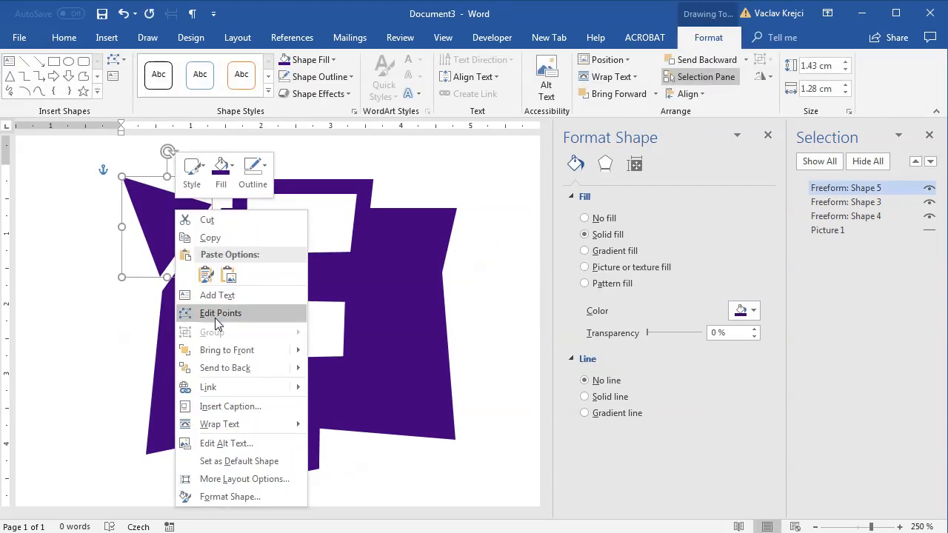
click(219, 314)
drag(124, 176, 122, 183)
click(199, 170)
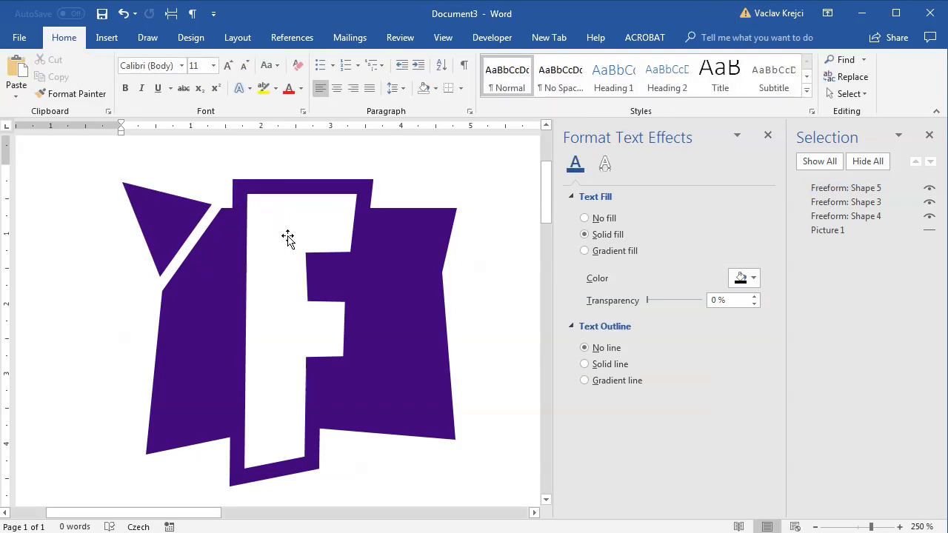
right_click(162, 215)
click(222, 321)
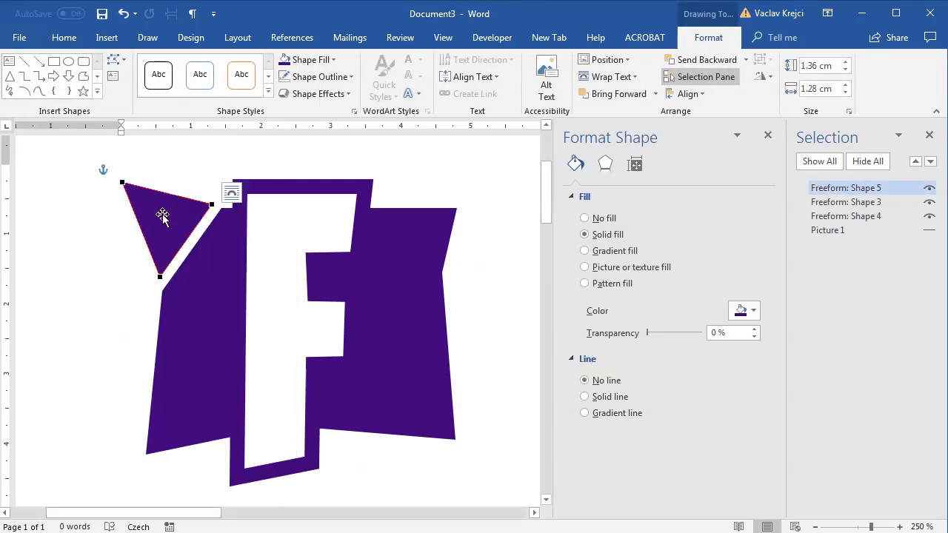
drag(124, 183, 121, 187)
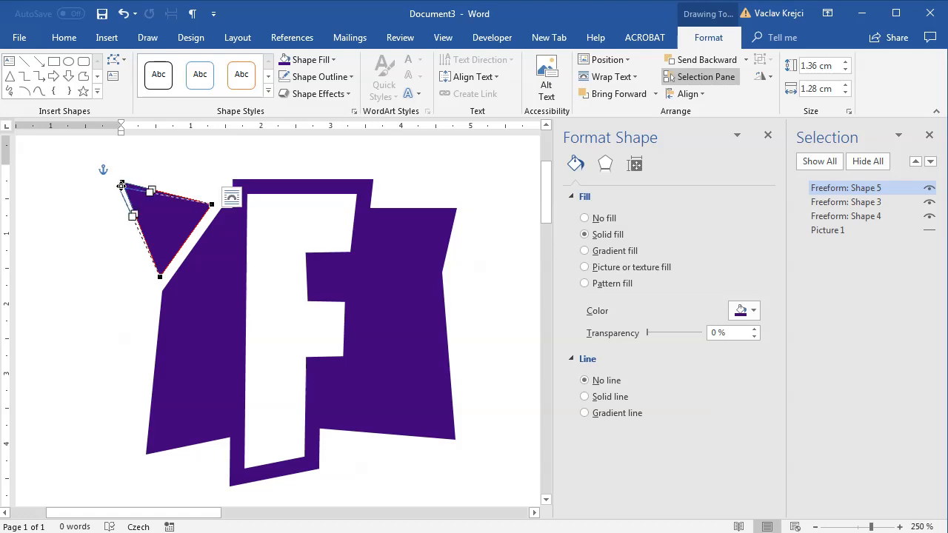
click(170, 170)
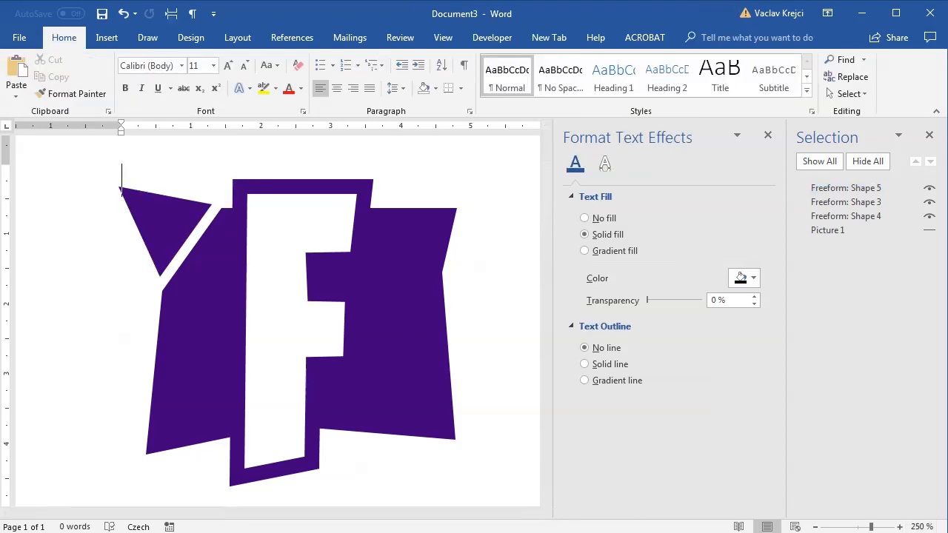
Give the F shape a linear gradient fill and set the color of its 0% stop to dark purple
click(290, 306)
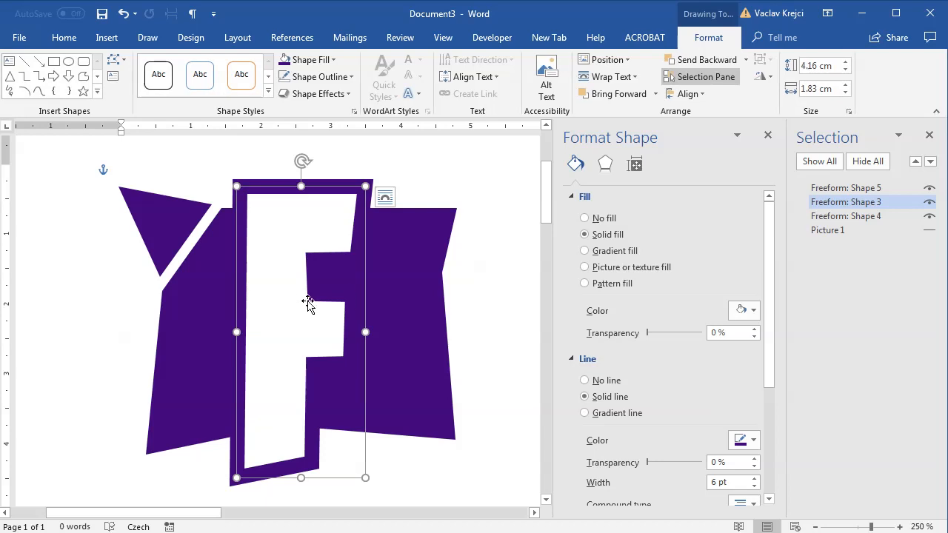
click(614, 256)
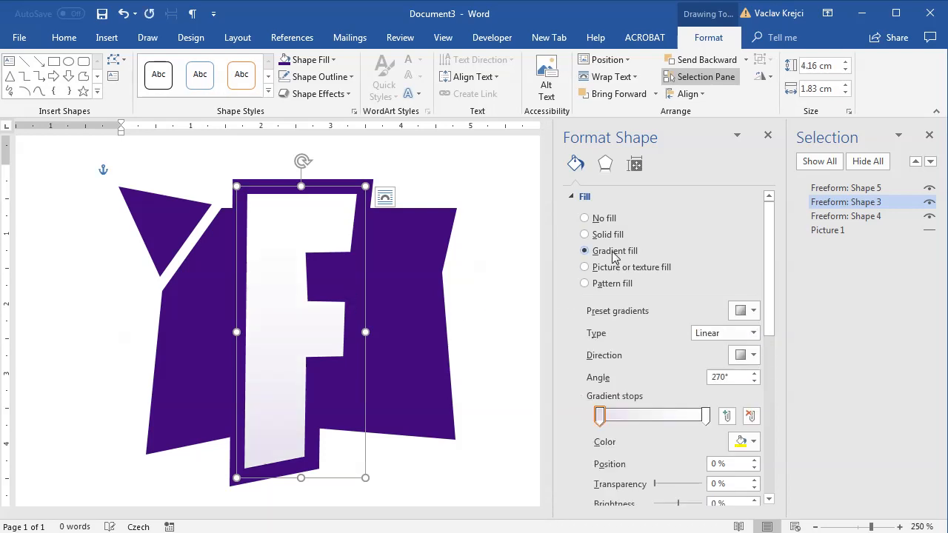
click(741, 442)
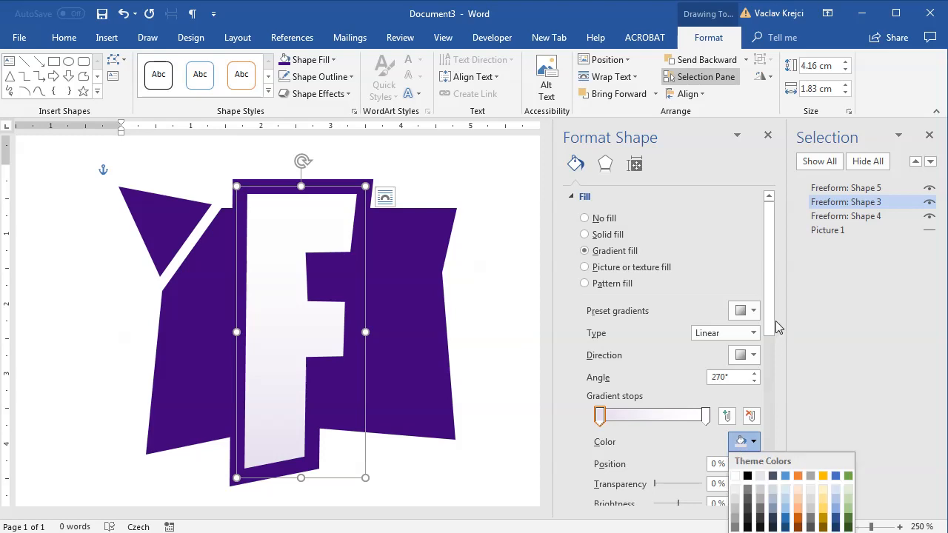
scroll(778, 329, down, 5)
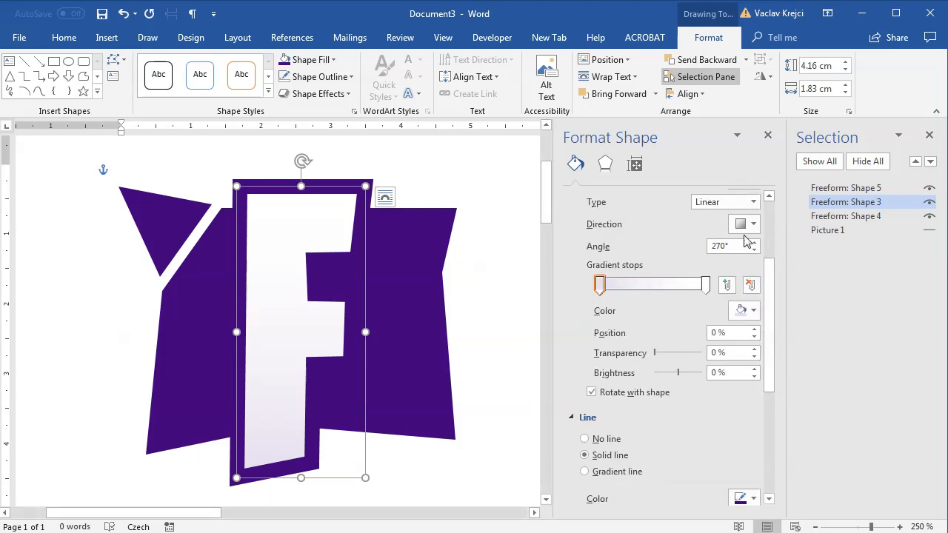
click(743, 310)
click(741, 457)
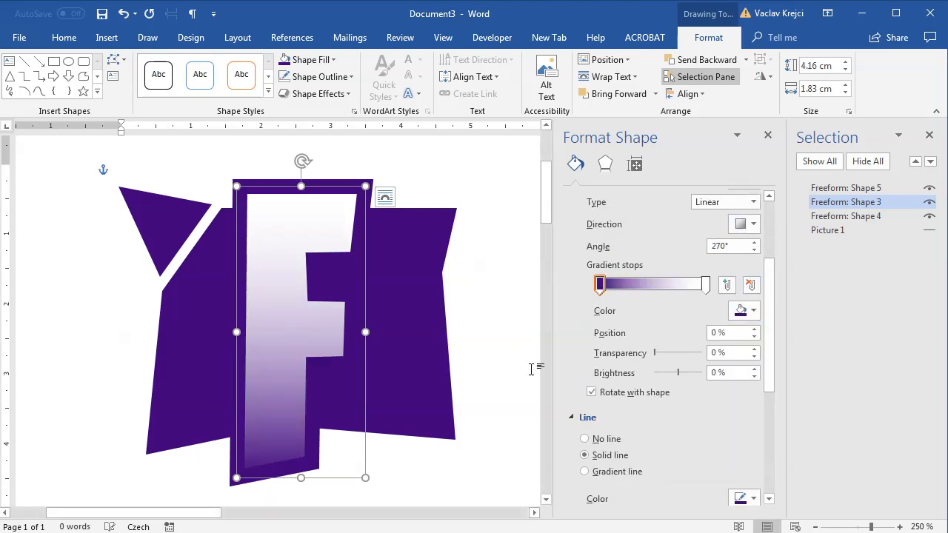
Soften the F's gradient by replacing the dark purple stop with a pale purple stop added near the white end and moved to 0%
click(680, 285)
drag(599, 288, 607, 326)
drag(678, 289, 547, 287)
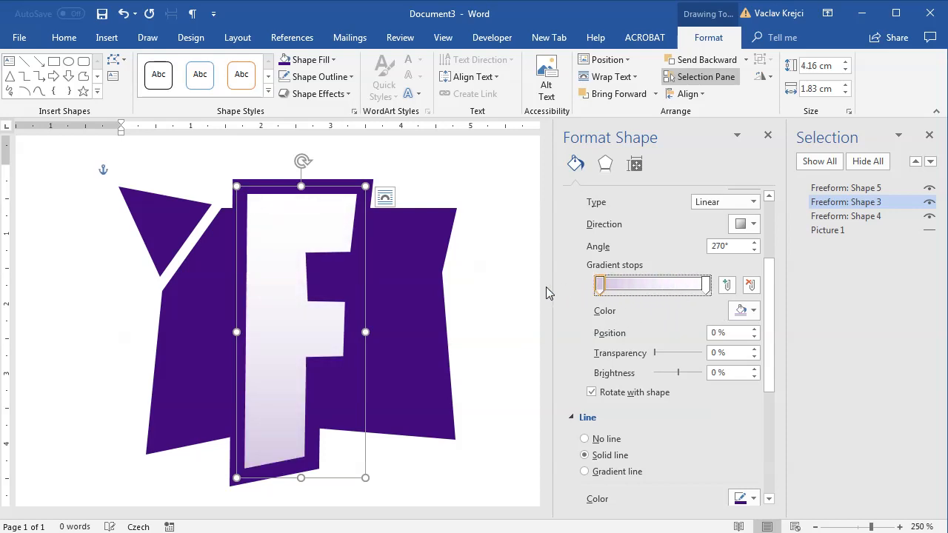
Lighten the F's gradient by adding a paler stop at 40%, removing the existing 0% stop and moving the new one to 0%
click(642, 289)
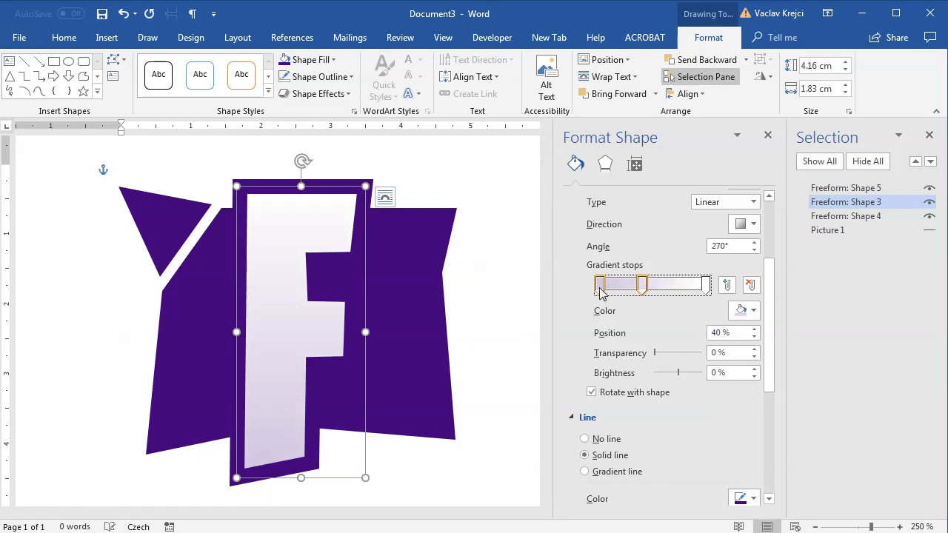
drag(601, 290, 608, 320)
drag(640, 291, 552, 293)
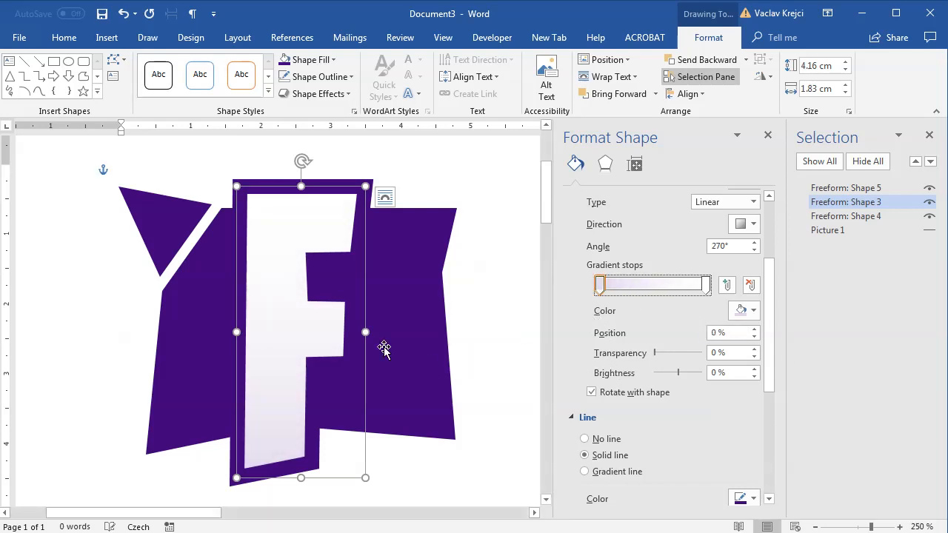
Narrow the purple body slightly from its right edge, and nudge the corner triangle slightly outward from the body
click(858, 528)
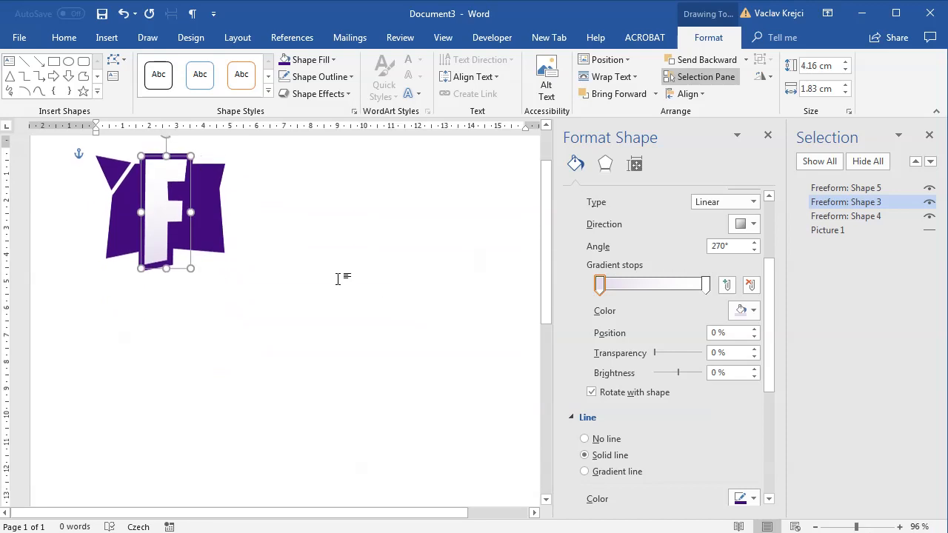
click(215, 283)
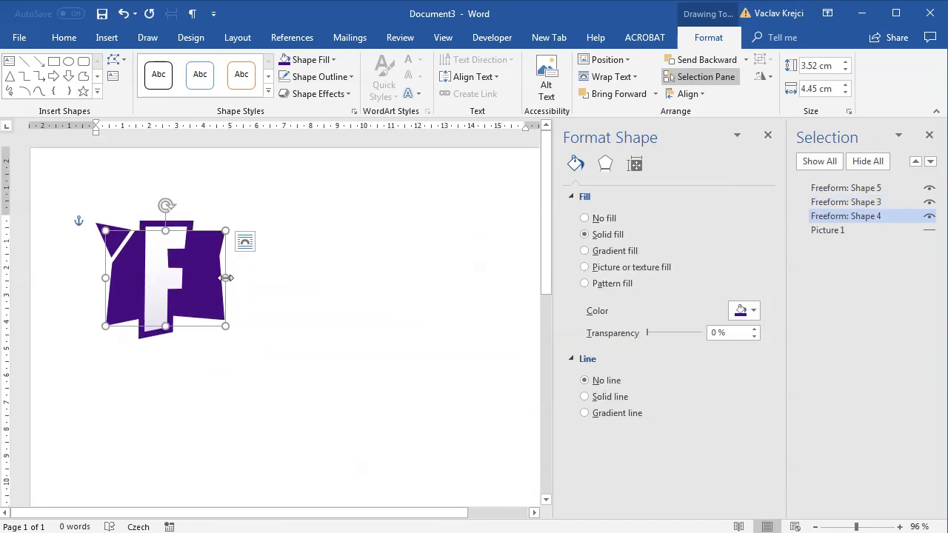
click(266, 267)
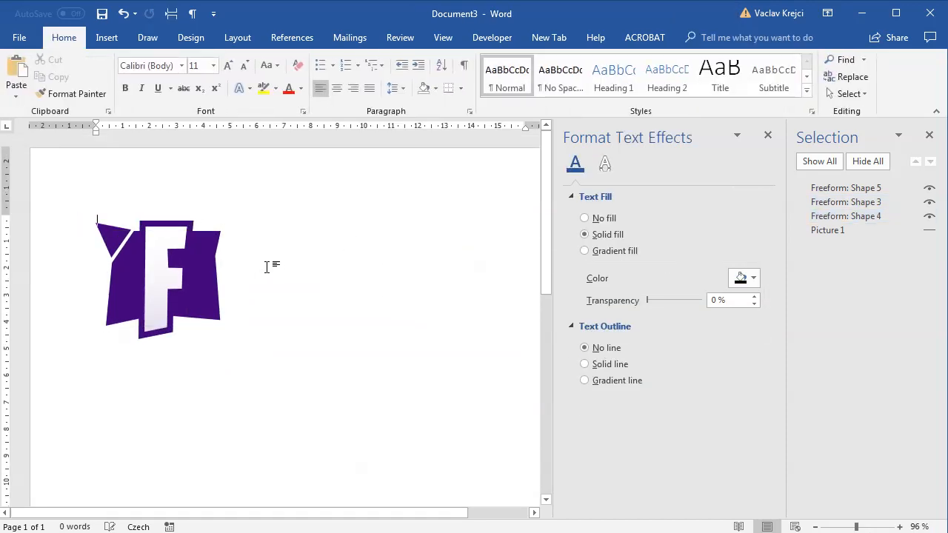
click(116, 228)
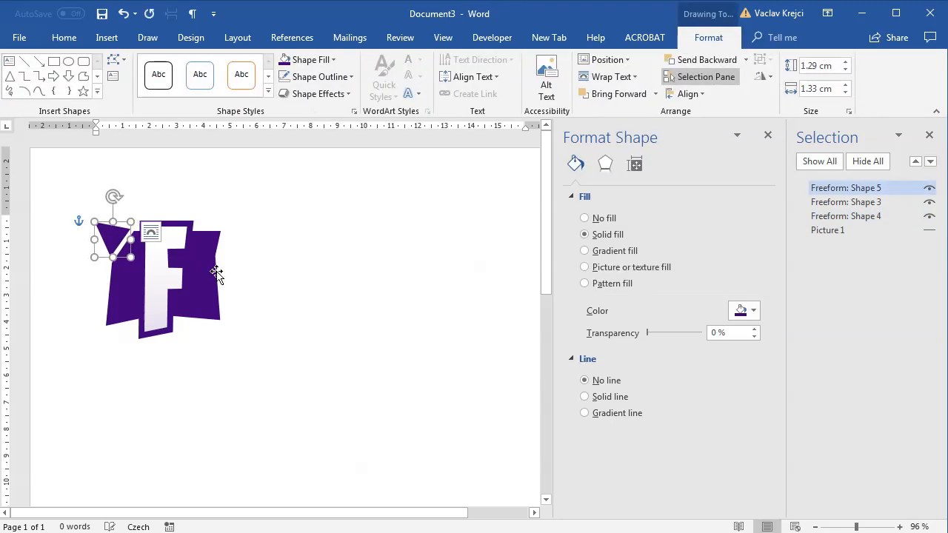
click(272, 271)
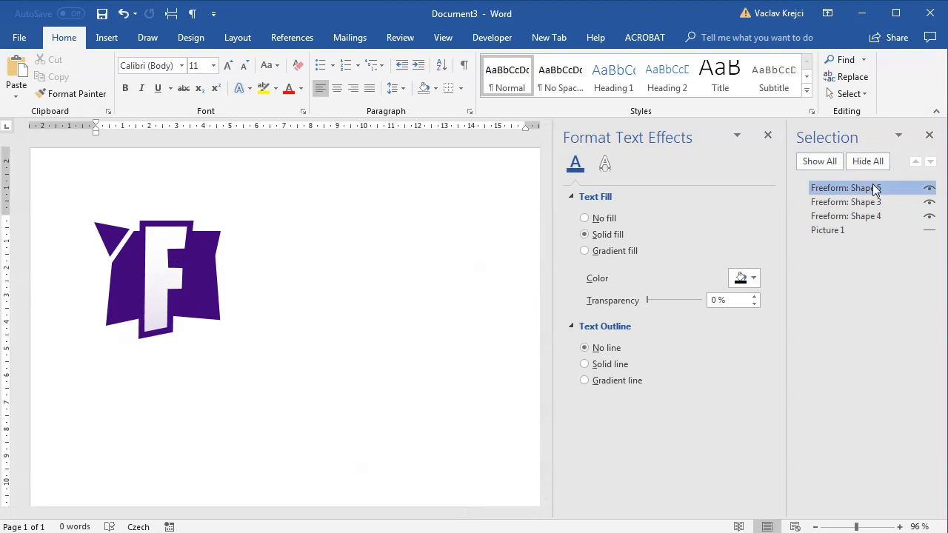
Select all three logo shapes together and move them about 8 cm to the right on the page
click(846, 187)
shift+click(874, 216)
drag(188, 270, 412, 270)
Copy the three logo shapes and paste them back into the document as a PNG picture
click(50, 77)
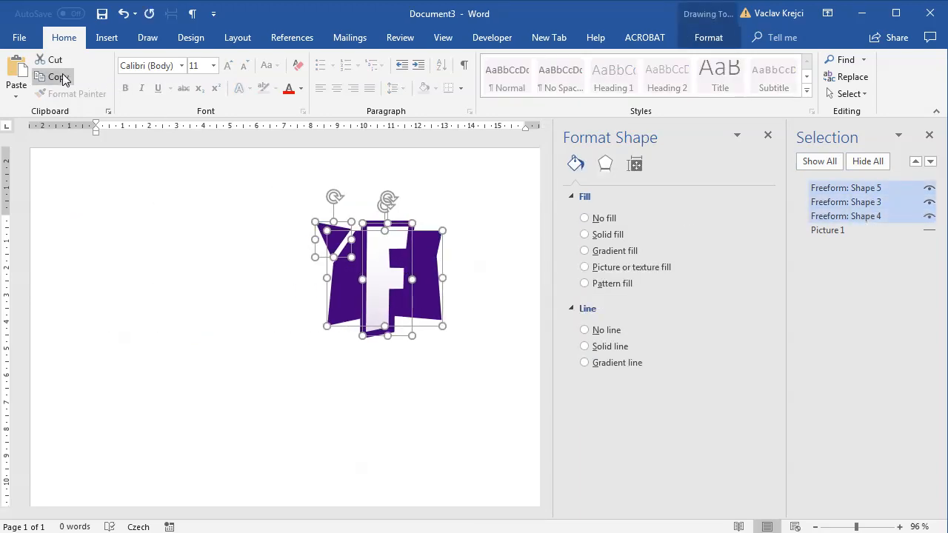
key(Escape)
click(16, 95)
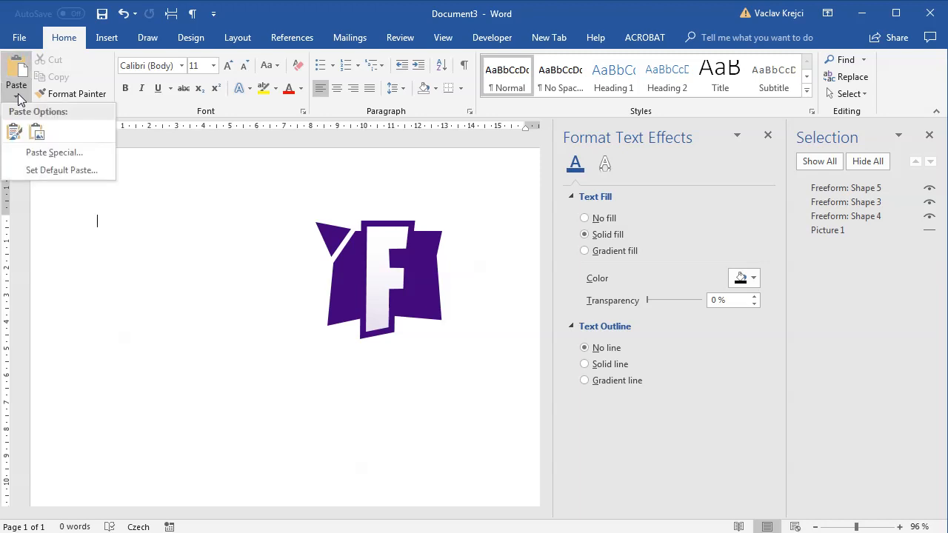
click(52, 152)
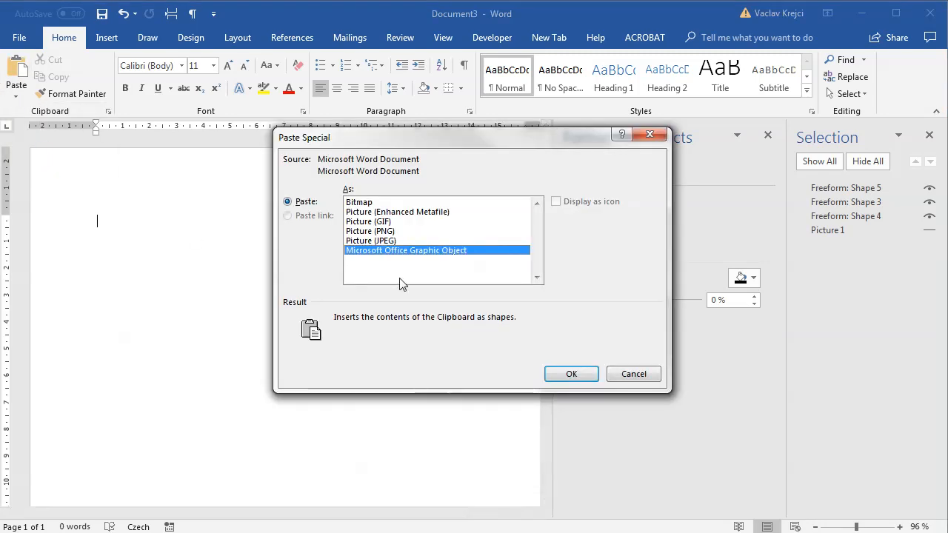
click(387, 232)
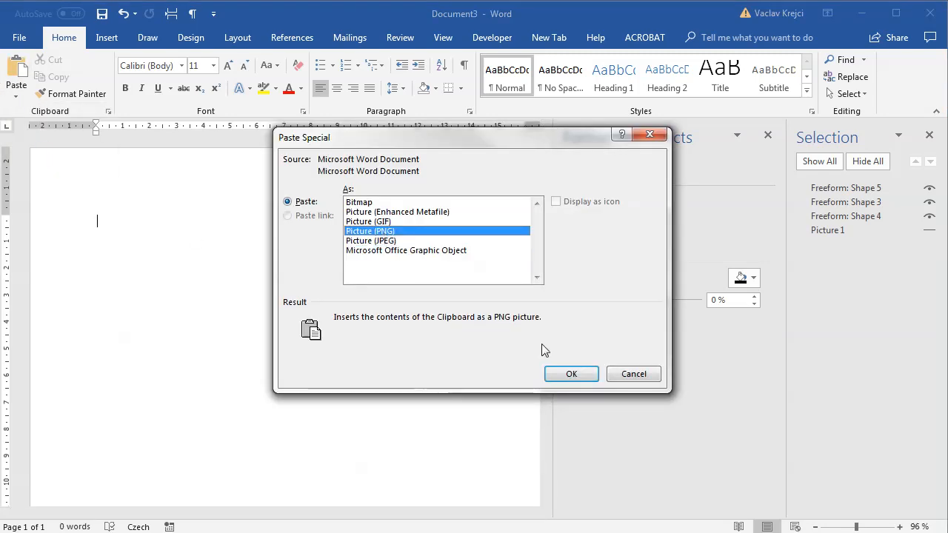
click(569, 374)
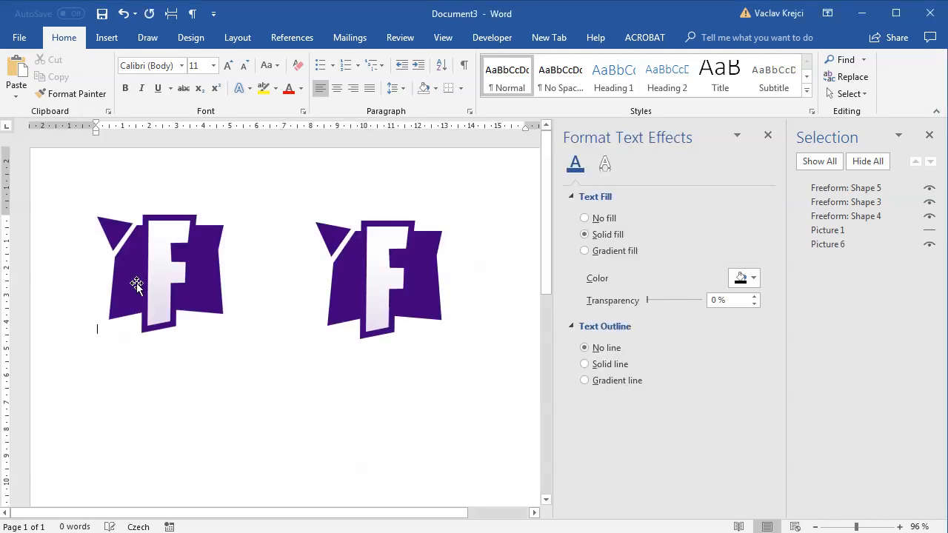
Save the pasted logo picture in the Pictures library as a PNG file named cursor_fortnite
click(135, 266)
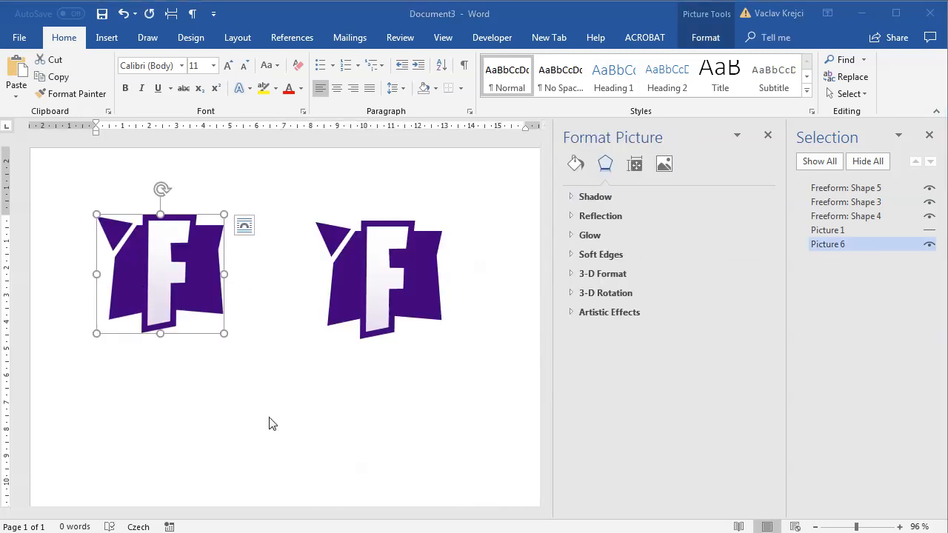
right_click(188, 266)
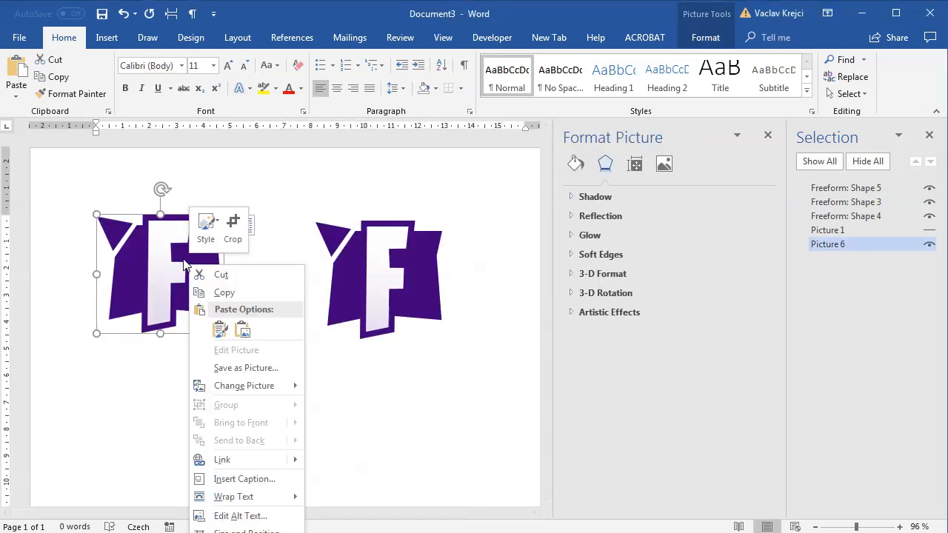
click(240, 362)
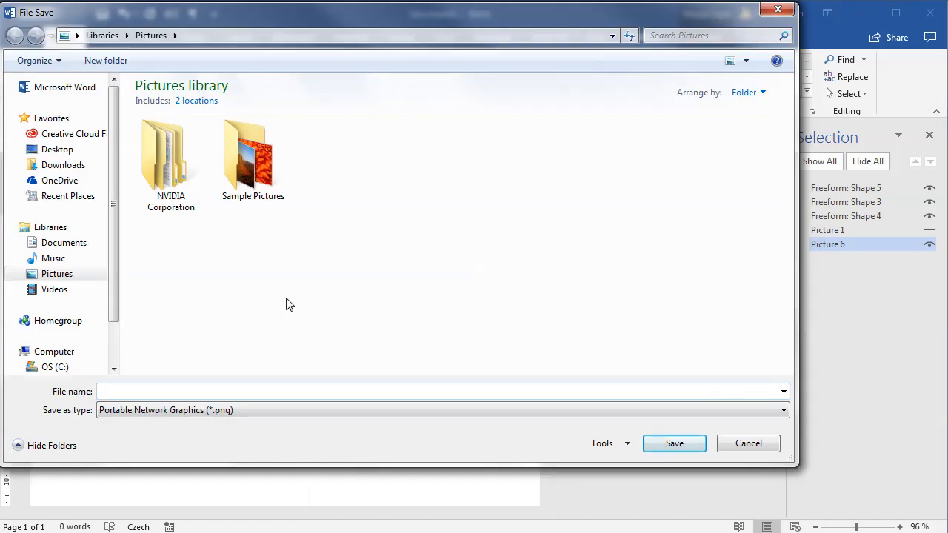
text(cursor_fortnite)
click(696, 451)
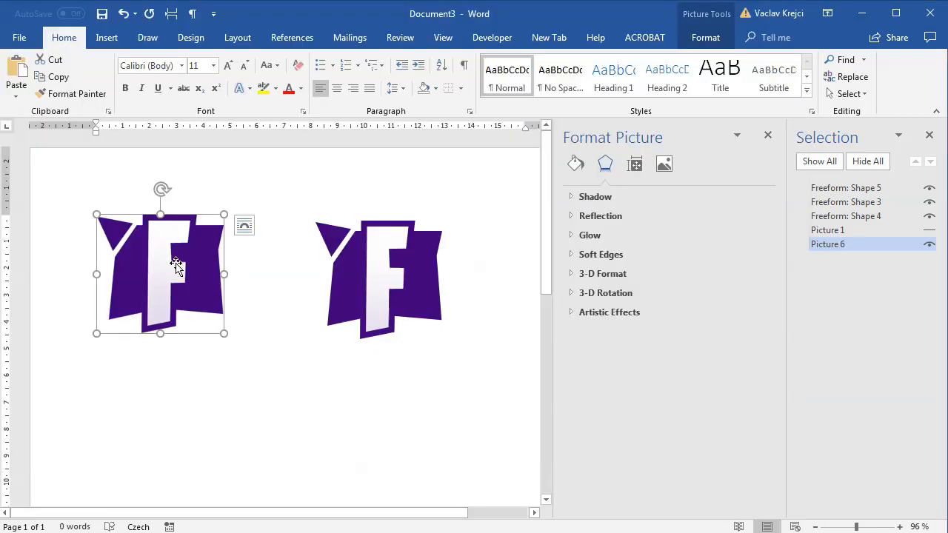
Switch to the browser, import cursor_fortnite.png into the cursor.cc editor, and inspect the logo's pixels on the drawing grid
key(alt+Tab)
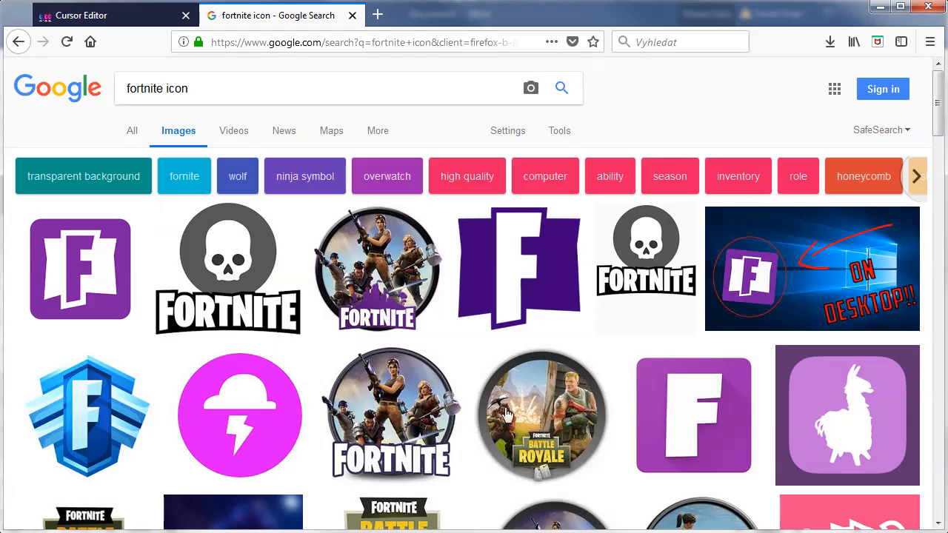
click(109, 20)
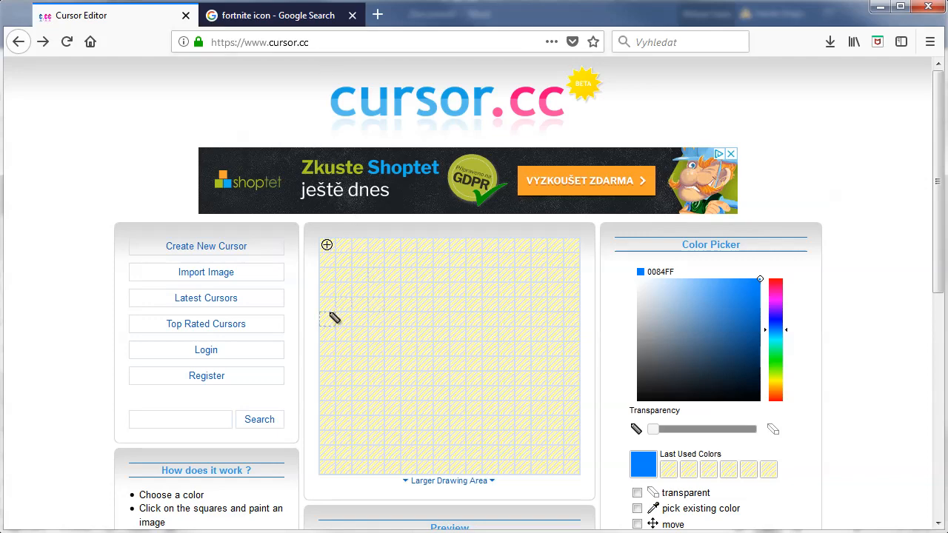
click(221, 274)
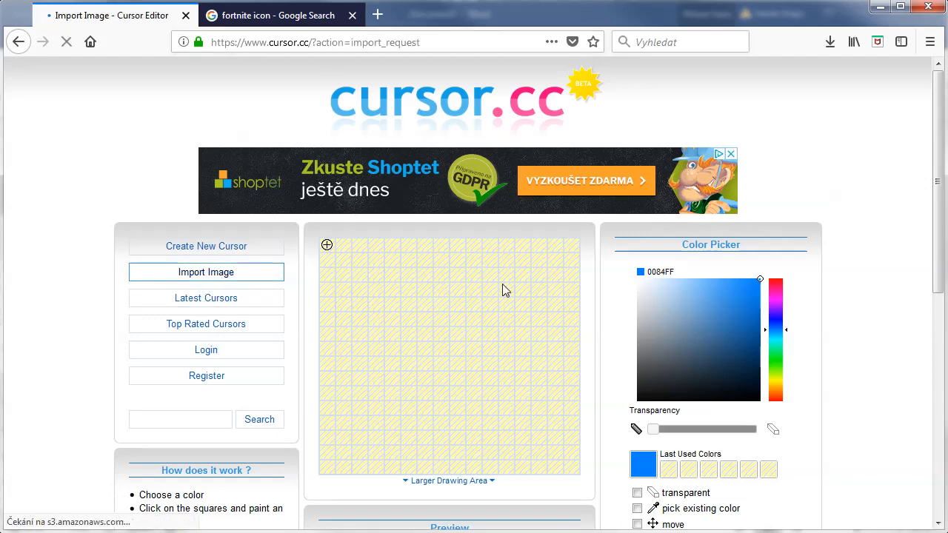
click(473, 216)
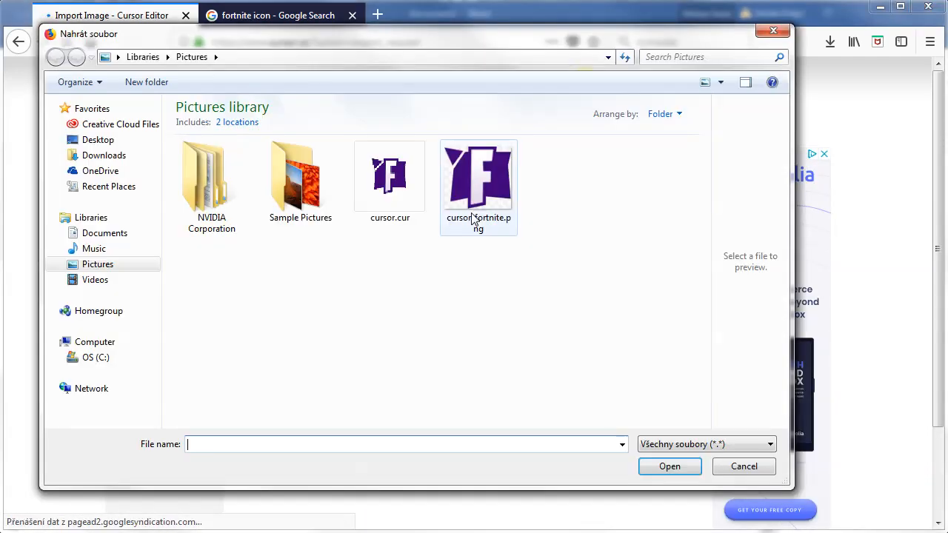
double_click(477, 194)
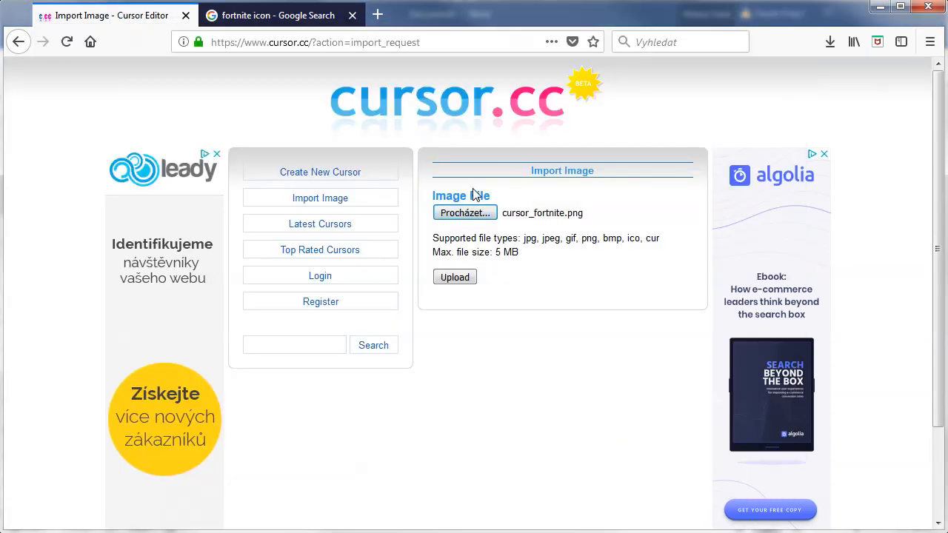
click(463, 279)
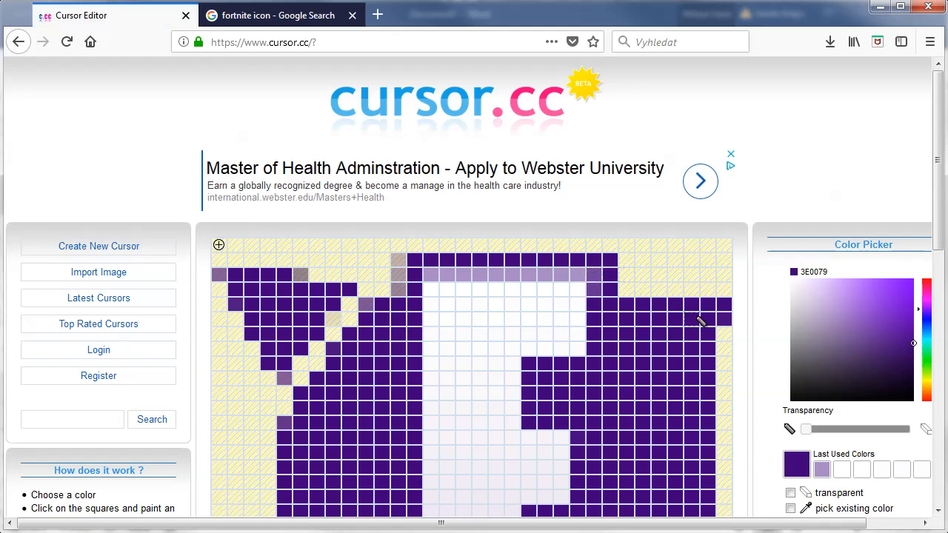
scroll(695, 360, down, 5)
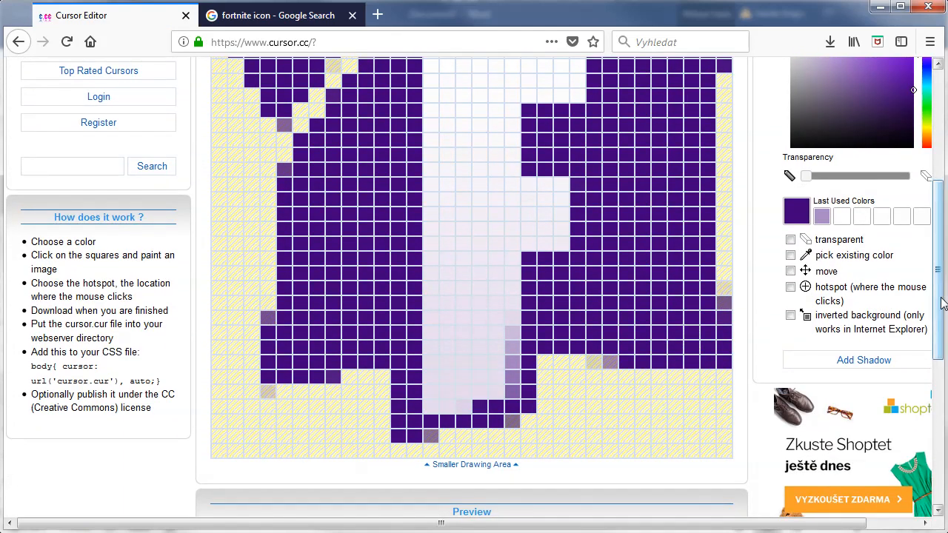
scroll(935, 282, up, 2)
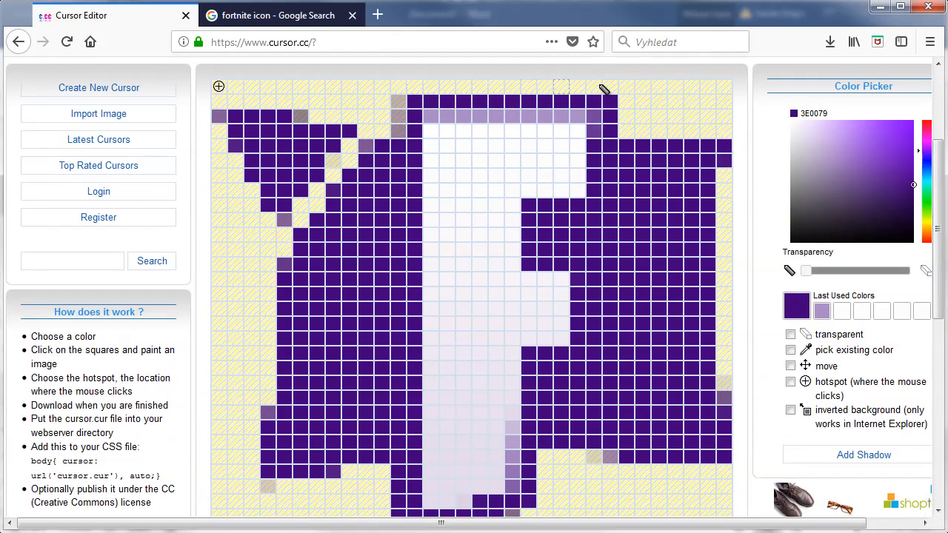
scroll(941, 235, down, 1)
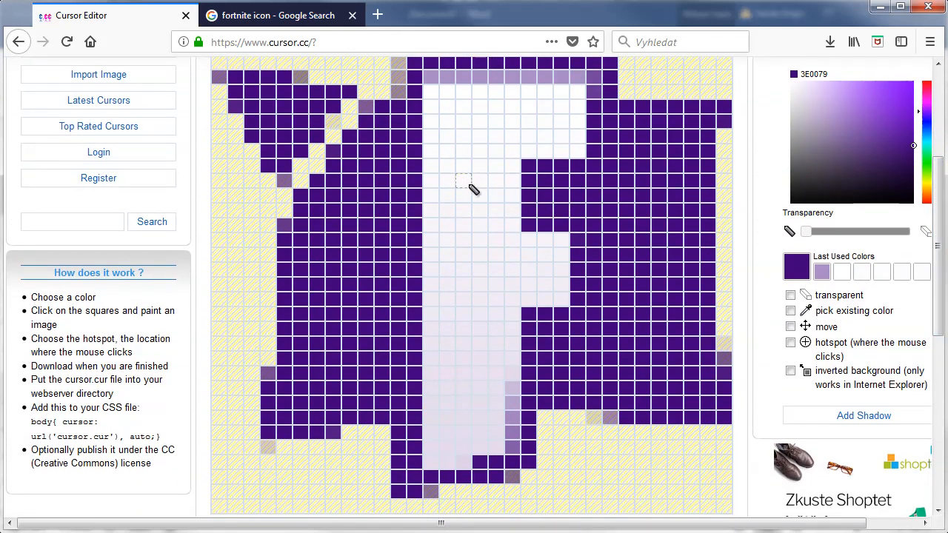
mouse_move(938, 252)
mouse_down()
mouse_move(939, 239)
mouse_move(939, 267)
mouse_move(937, 257)
mouse_up()
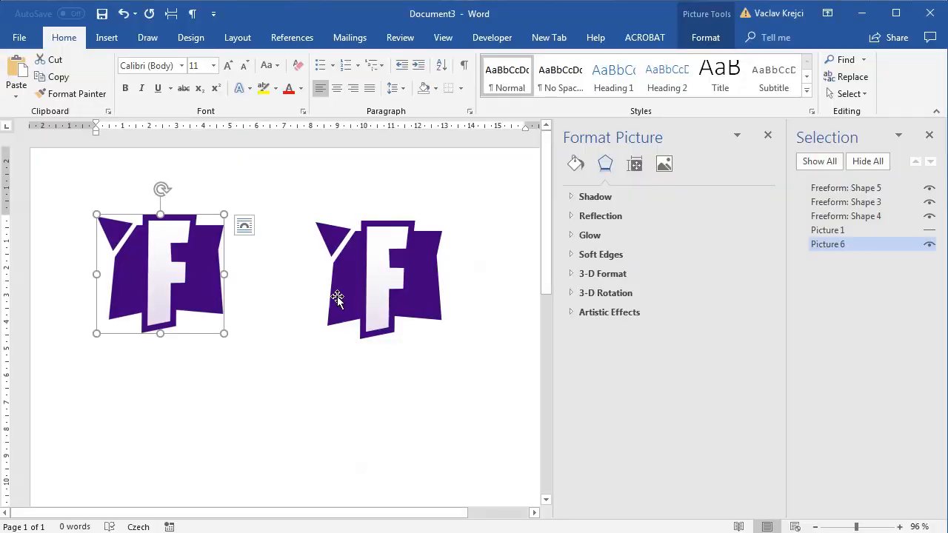
Switch back to Word and narrow the purple body of the shape-based logo slightly from its right edge
click(330, 295)
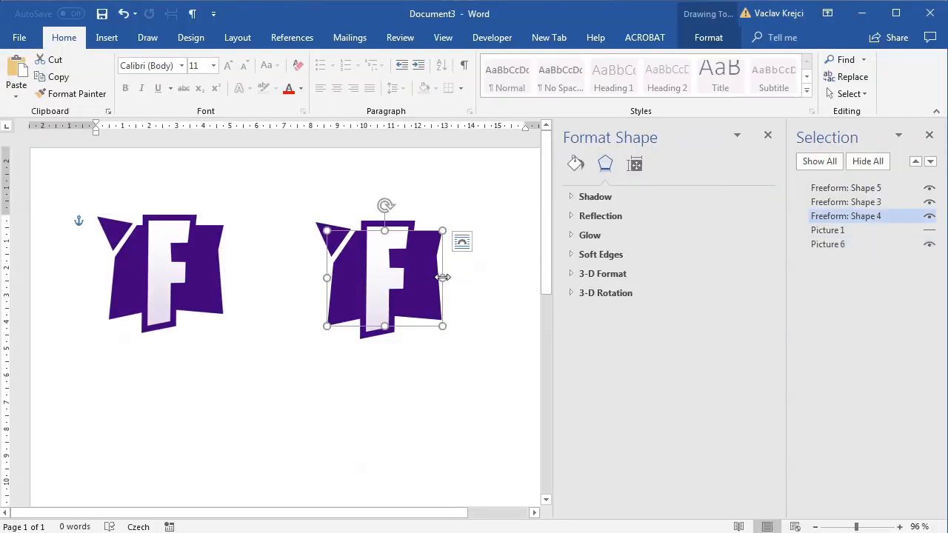
drag(443, 278, 435, 276)
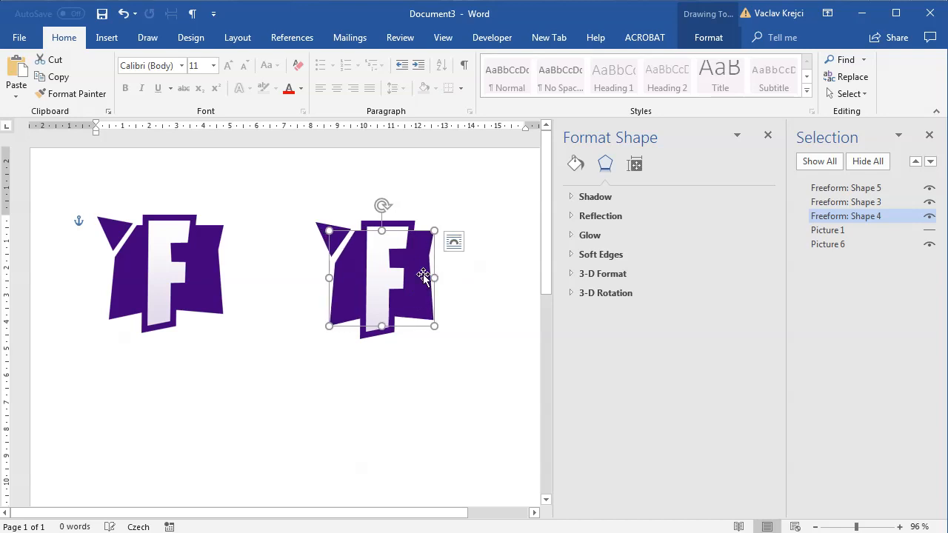
Edit the corner triangle's points to pull its inner upper corner slightly outward, widening the gap to the purple body
click(338, 240)
right_click(341, 244)
key(Escape)
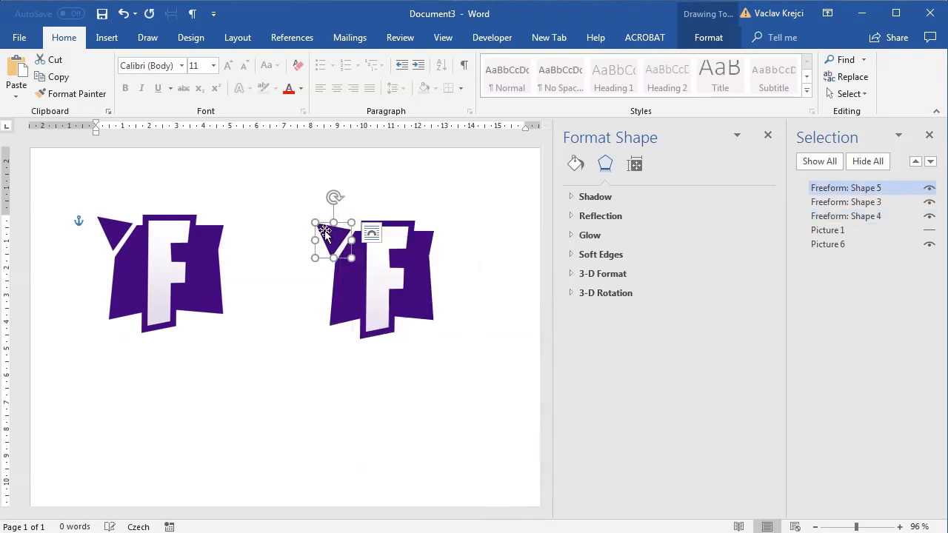
click(869, 527)
drag(868, 527, 879, 528)
mouse_move(300, 516)
mouse_down()
mouse_move(345, 517)
mouse_move(288, 516)
mouse_up()
right_click(314, 276)
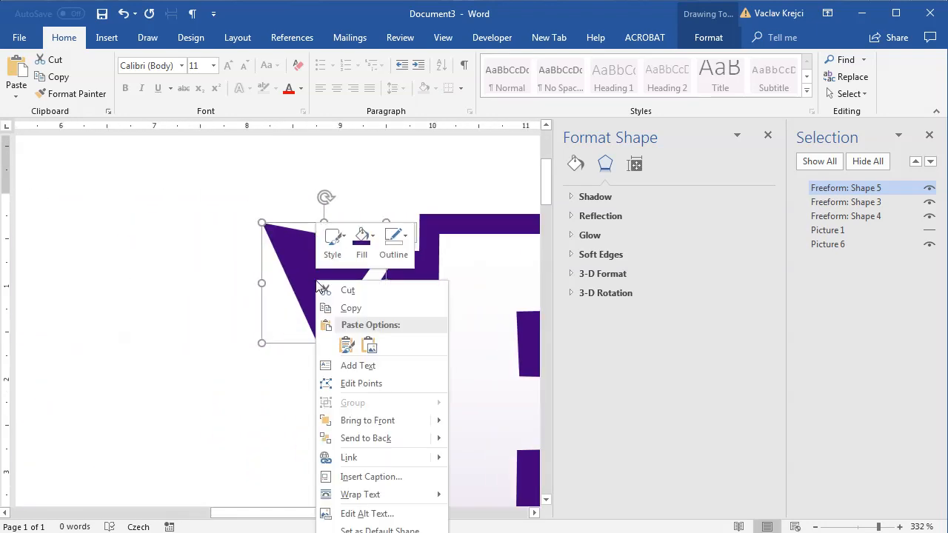
click(381, 384)
drag(386, 247, 378, 246)
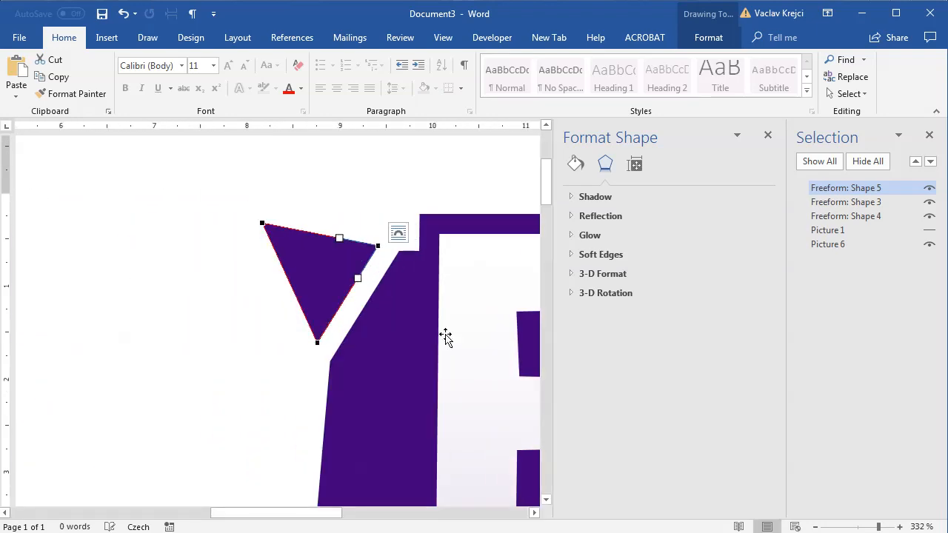
Return to 100 % view and delete the old picture copy of the logo beside the shape-based one
click(858, 527)
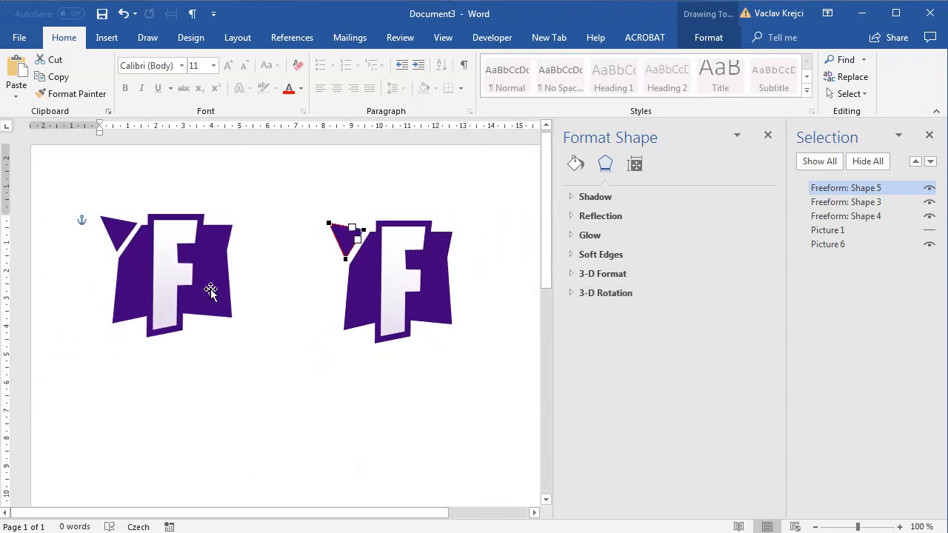
click(210, 291)
key(Delete)
Copy all three freeform shapes of the reworked logo and paste them in the empty paragraph as a PNG picture
click(843, 216)
ctrl+click(856, 202)
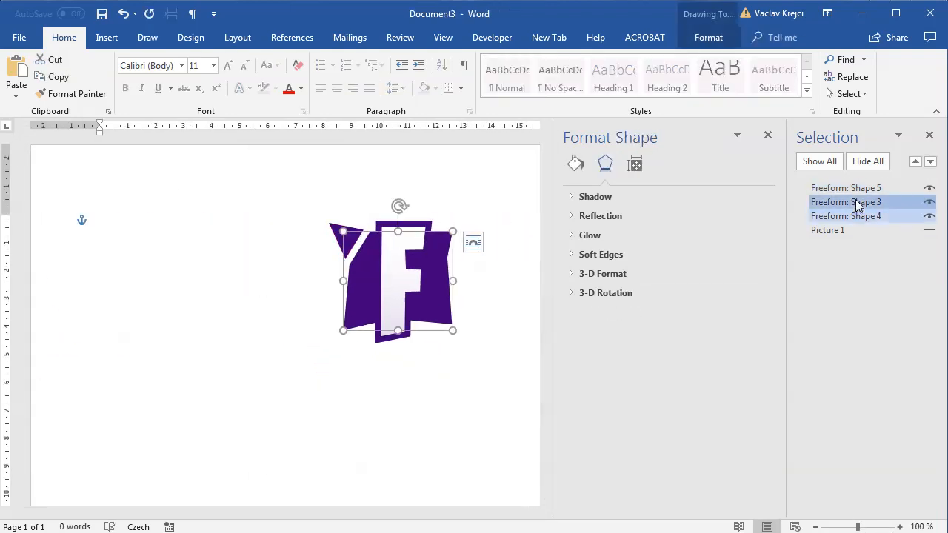
ctrl+click(845, 188)
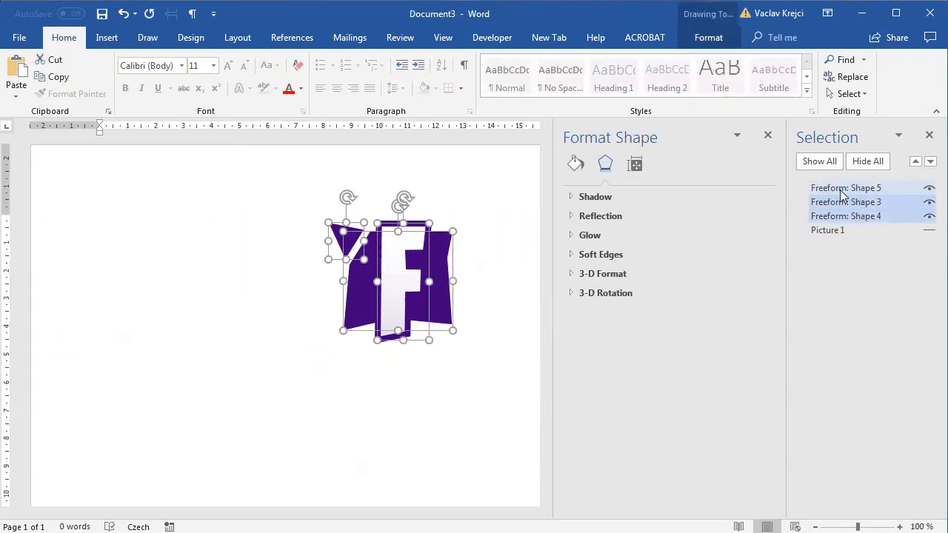
click(34, 245)
click(16, 95)
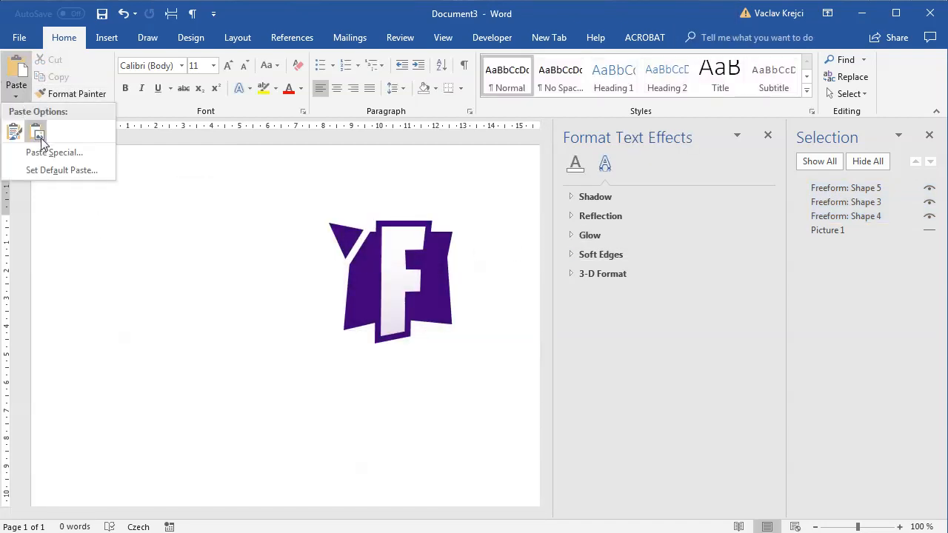
click(52, 152)
click(385, 231)
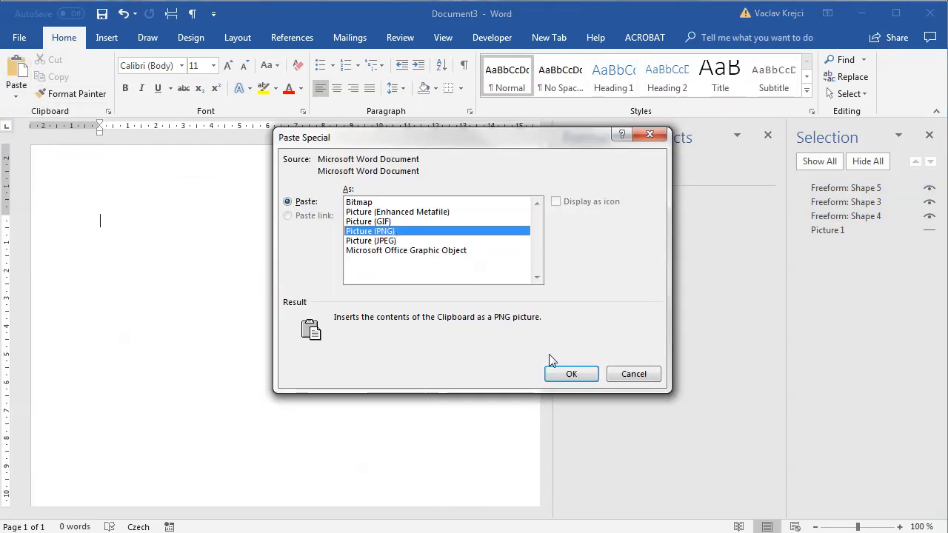
click(563, 372)
Save the newly pasted logo picture over the existing cursor_fortnite.png in the Pictures library
click(146, 265)
right_click(147, 265)
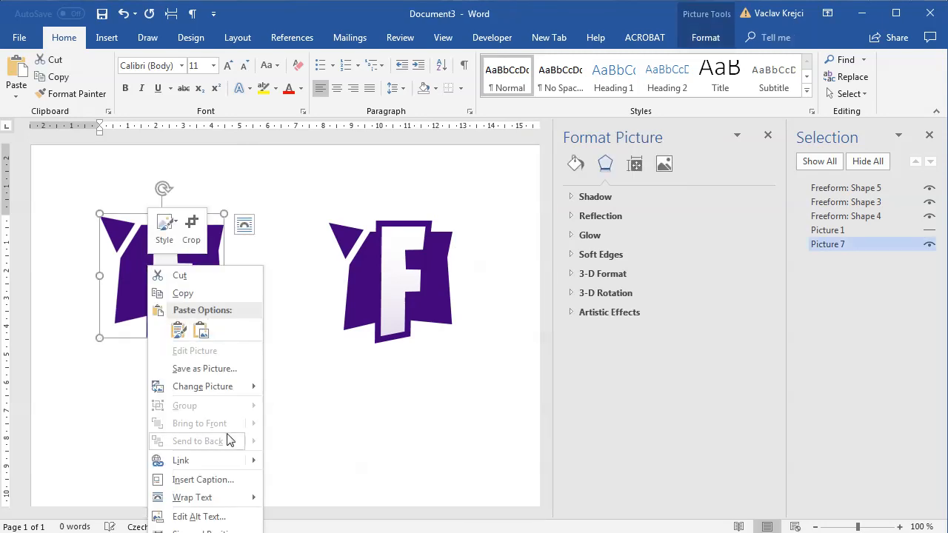
click(219, 369)
double_click(335, 174)
click(523, 310)
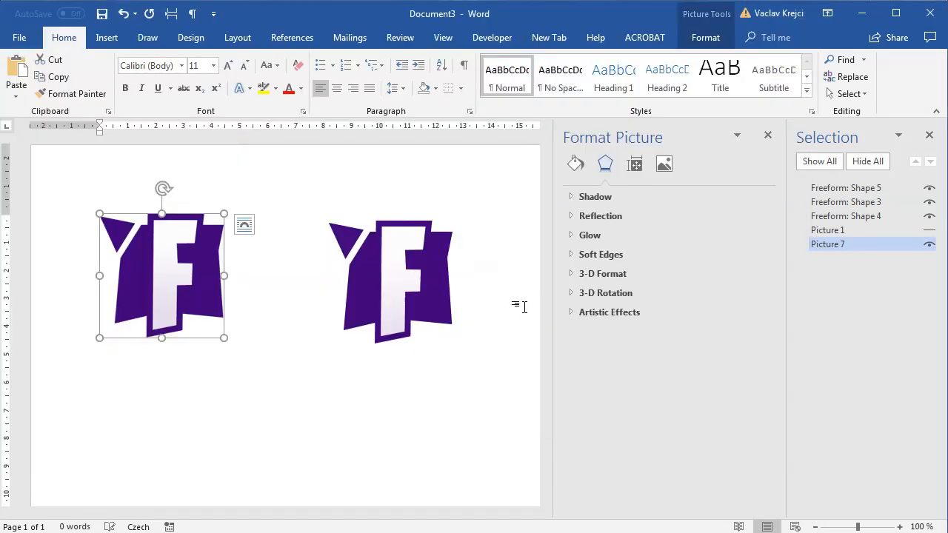
Switch to the browser and import the updated cursor_fortnite.png from the Pictures library into the cursor.cc editor
key(alt+Tab)
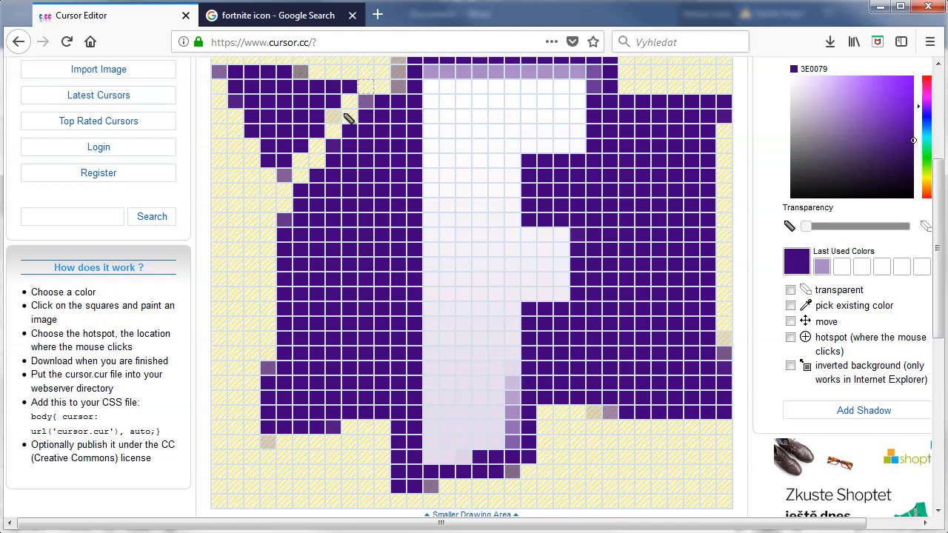
click(80, 73)
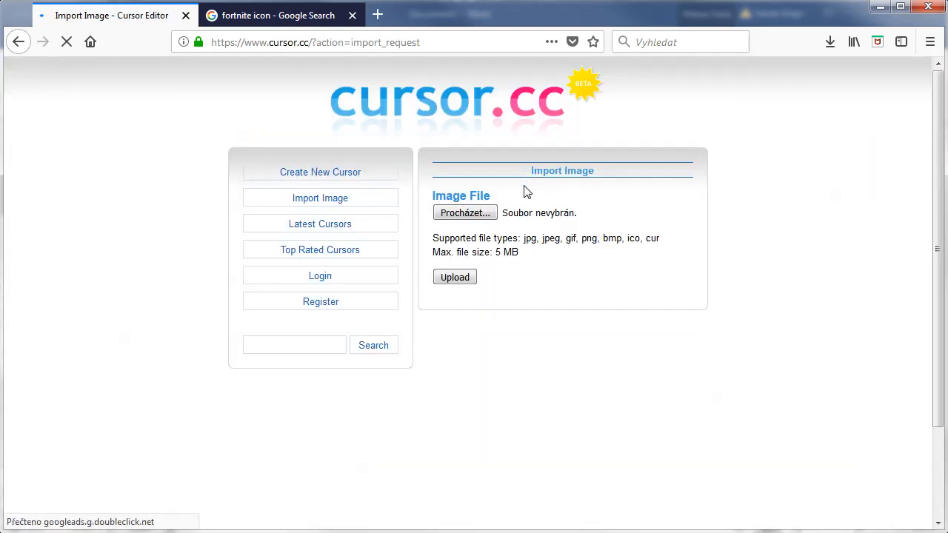
click(489, 213)
double_click(478, 226)
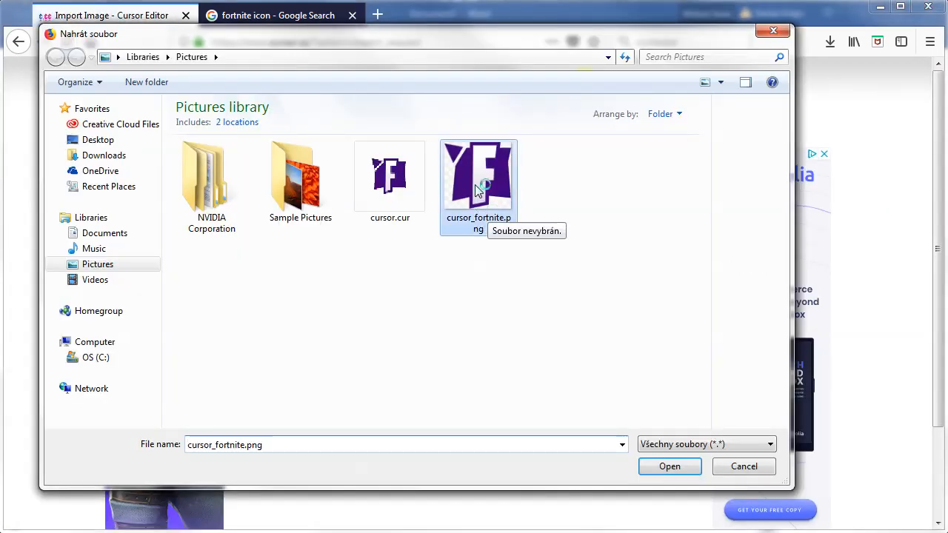
click(466, 278)
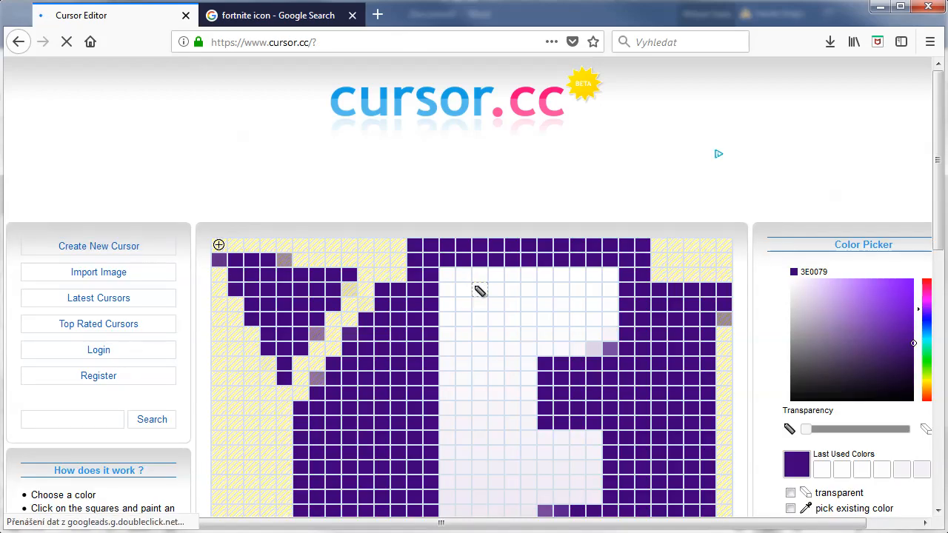
Examine the imported logo's pixels on the drawing grid and its original-size cursor preview in Example 1 and Example 2
scroll(643, 261, down, 5)
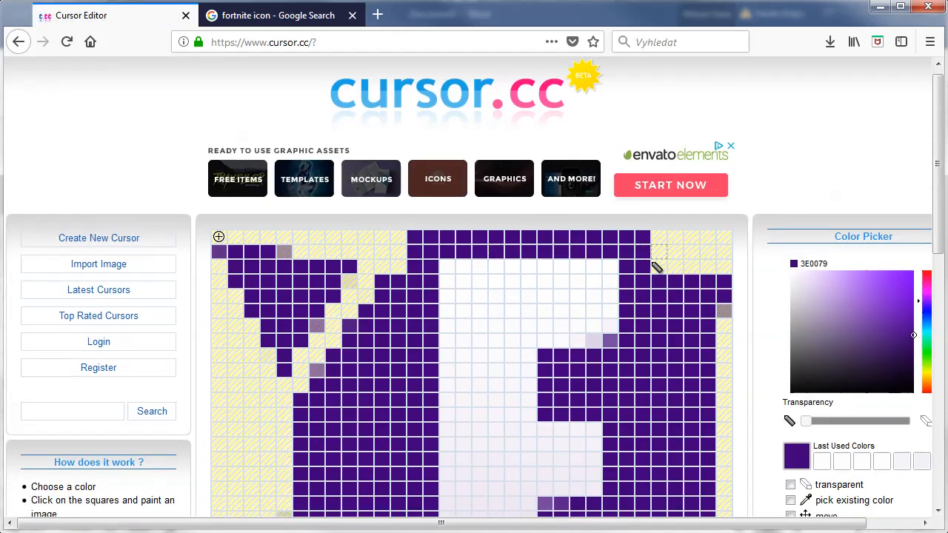
scroll(657, 280, up, 1)
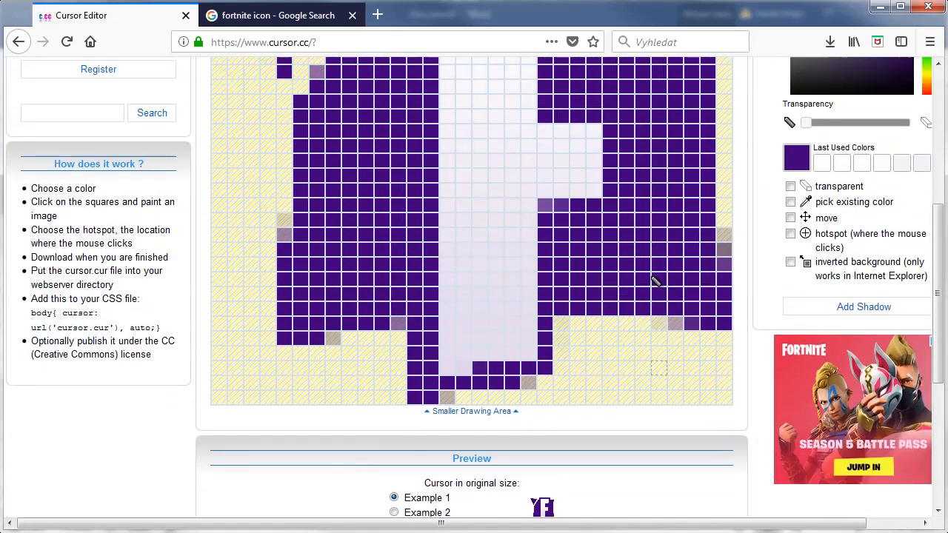
scroll(656, 280, down, 3)
click(395, 313)
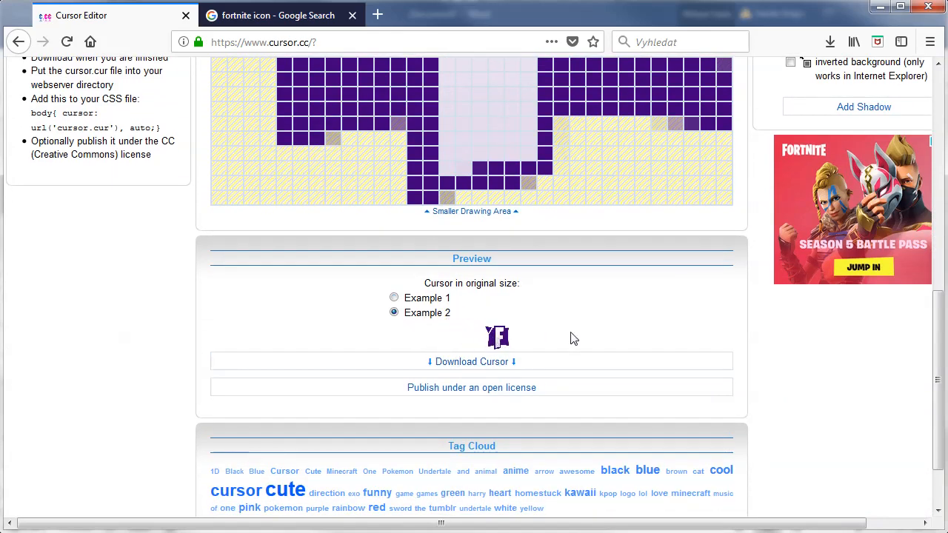
click(395, 298)
drag(939, 359, 935, 198)
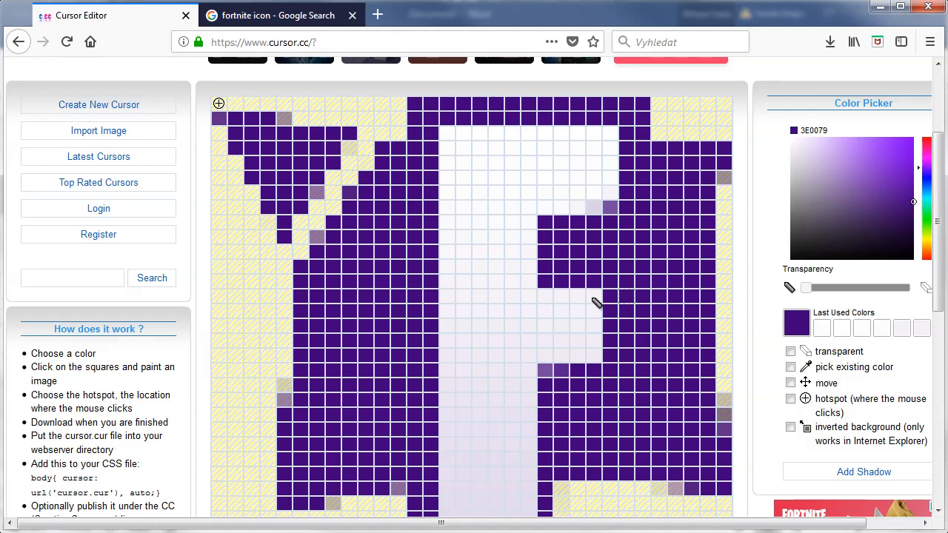
scroll(936, 262, down, 5)
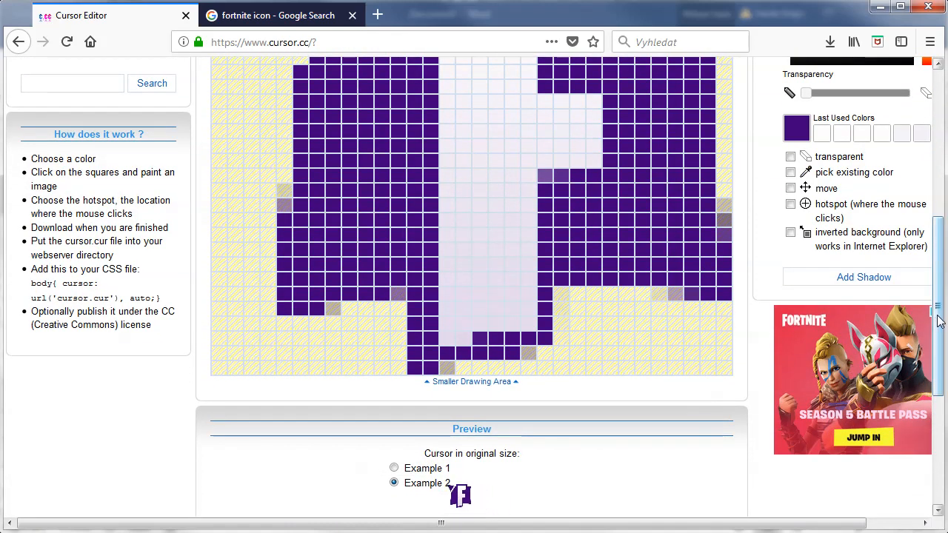
Set the cursor's hotspot on the pixel at the upper outer tip of the corner triangle
scroll(280, 96, up, 5)
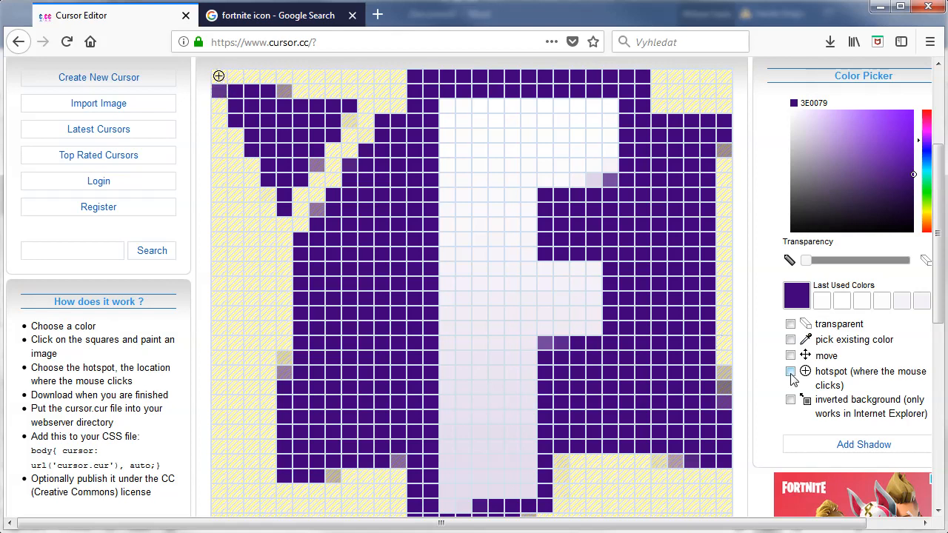
click(268, 301)
click(220, 91)
Download the finished cursor as the file cursor.cur and switch its preview to Example 2
drag(940, 272, 936, 423)
click(501, 350)
click(378, 292)
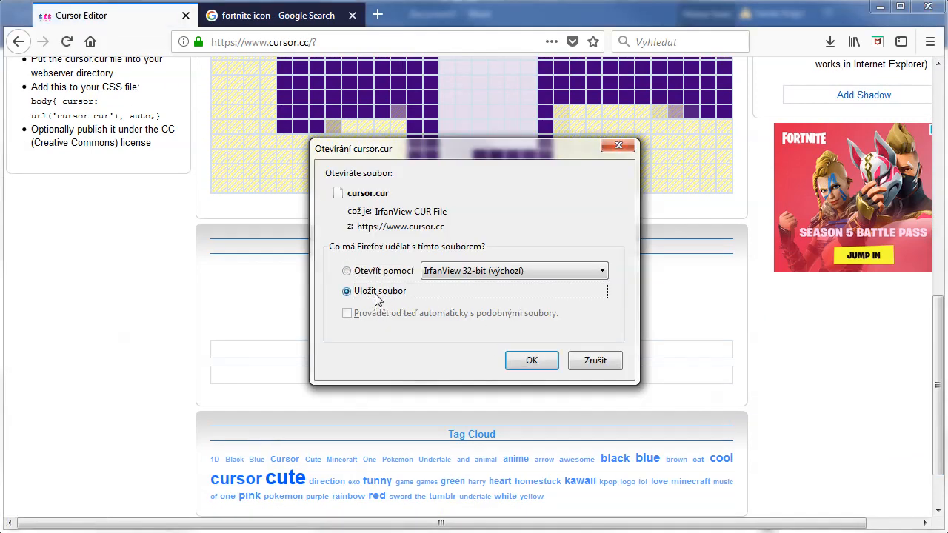
click(531, 361)
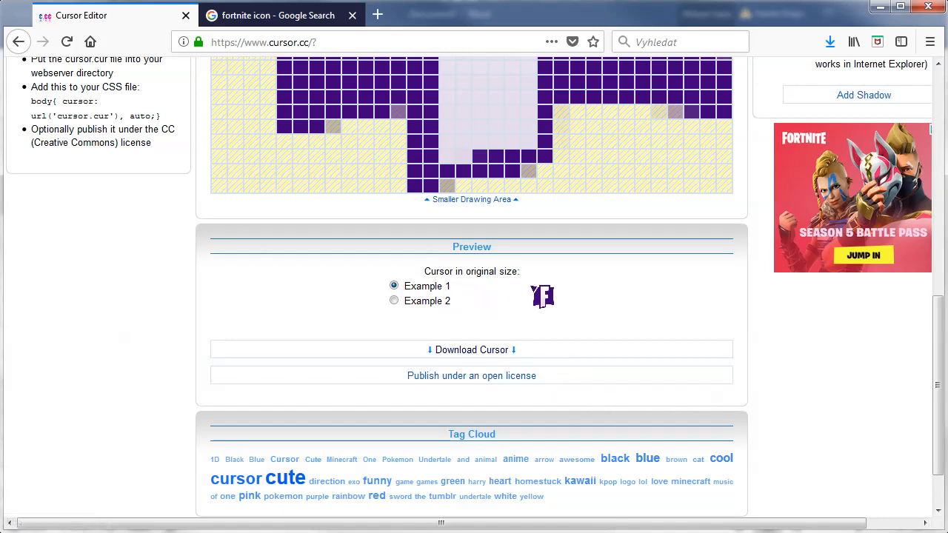
click(394, 301)
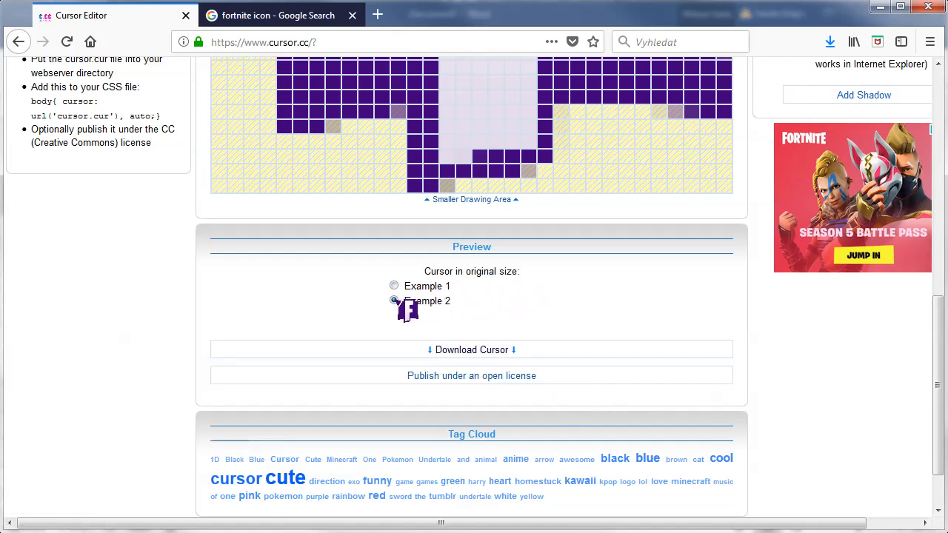
Move cursor.cur from the Downloads folder to the Pictures library, replacing the older file, and minimize the Pictures window
click(165, 524)
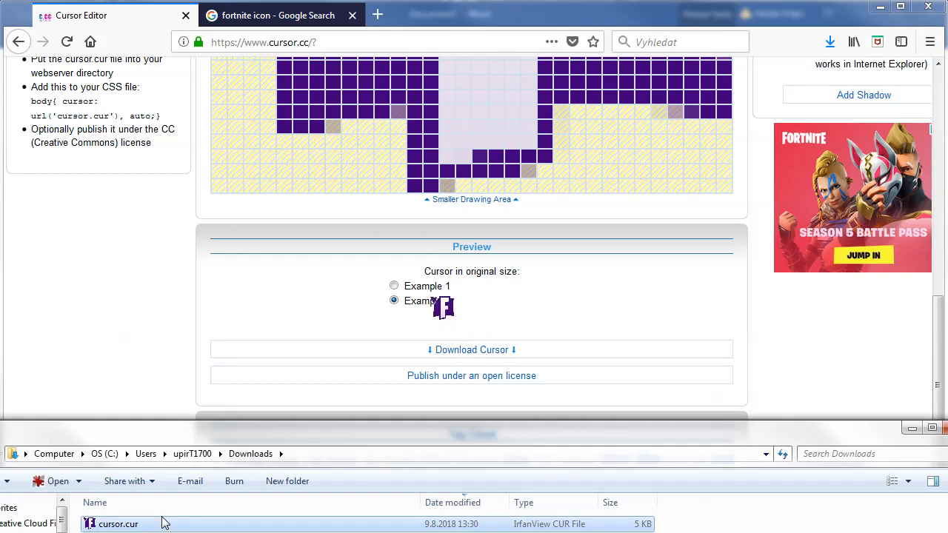
key(alt+Tab)
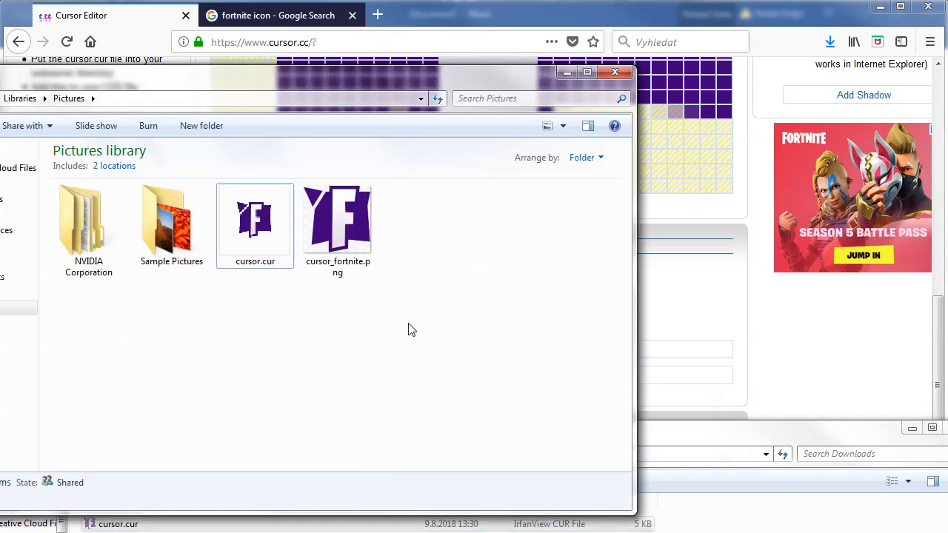
key(ctrl+v)
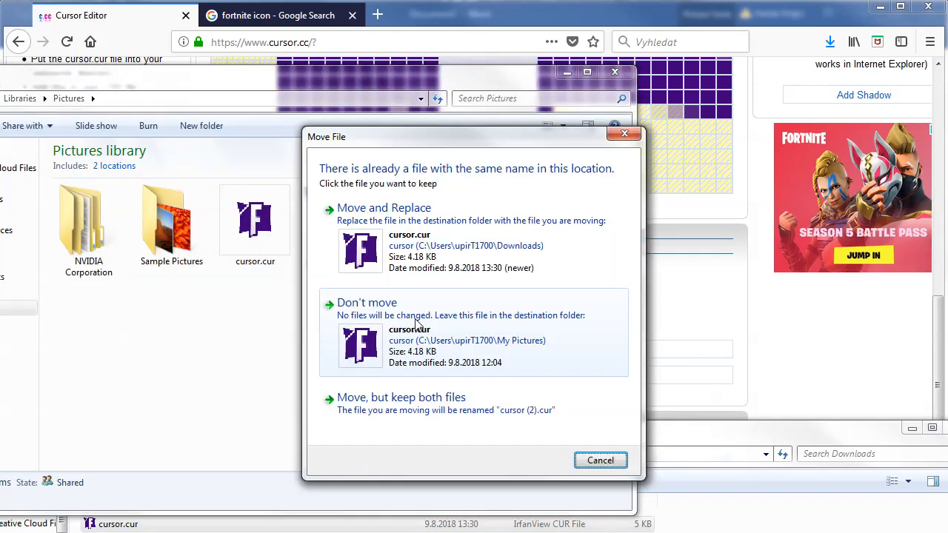
click(423, 246)
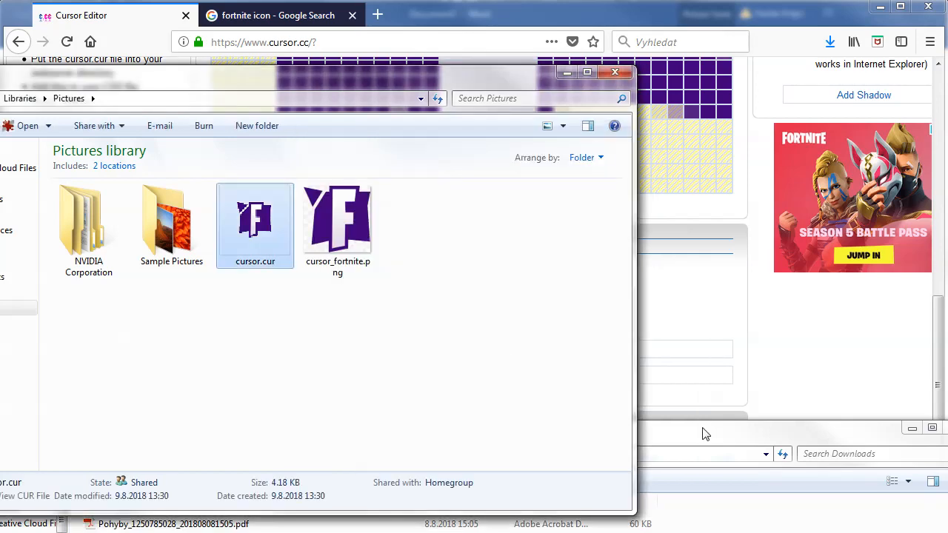
click(567, 73)
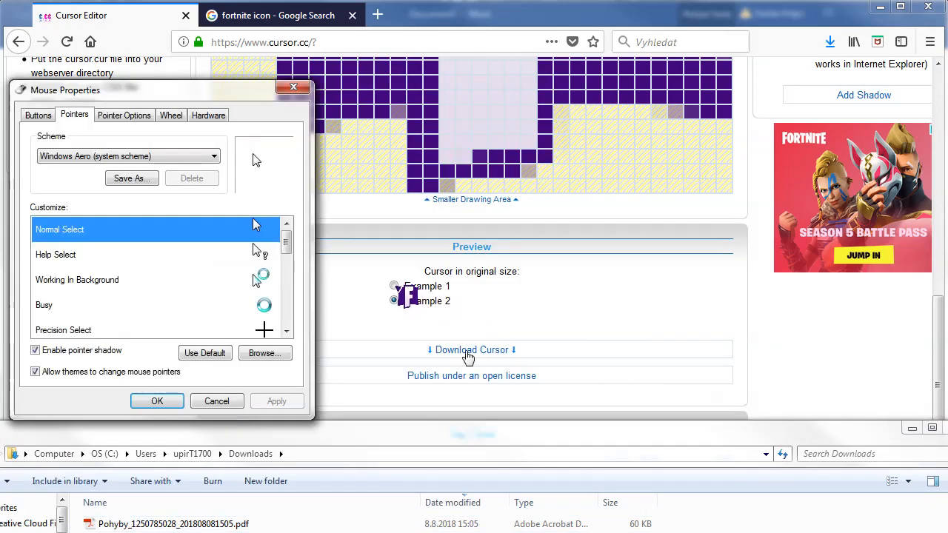
Assign cursor.cur to the Normal Select pointer in Mouse Properties and apply the change
click(255, 354)
double_click(133, 189)
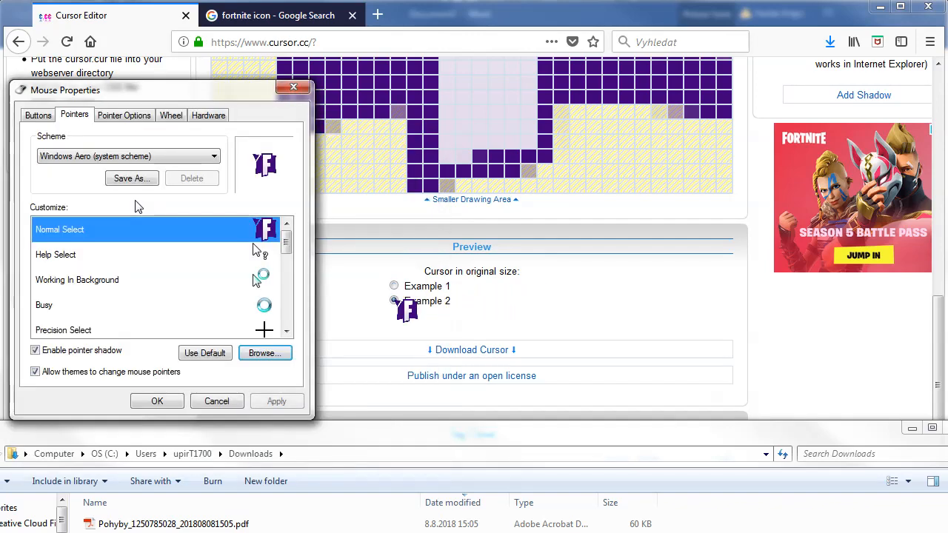
click(276, 401)
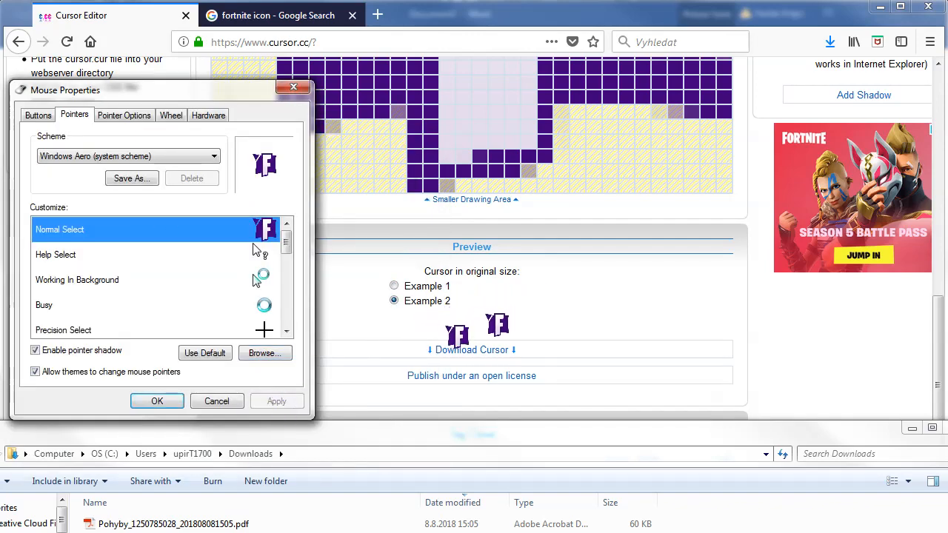
Switch to Word and test the custom pointer by expanding and collapsing the Artistic Effects, Glow, Reflection and Shadow sections
click(556, 33)
click(550, 531)
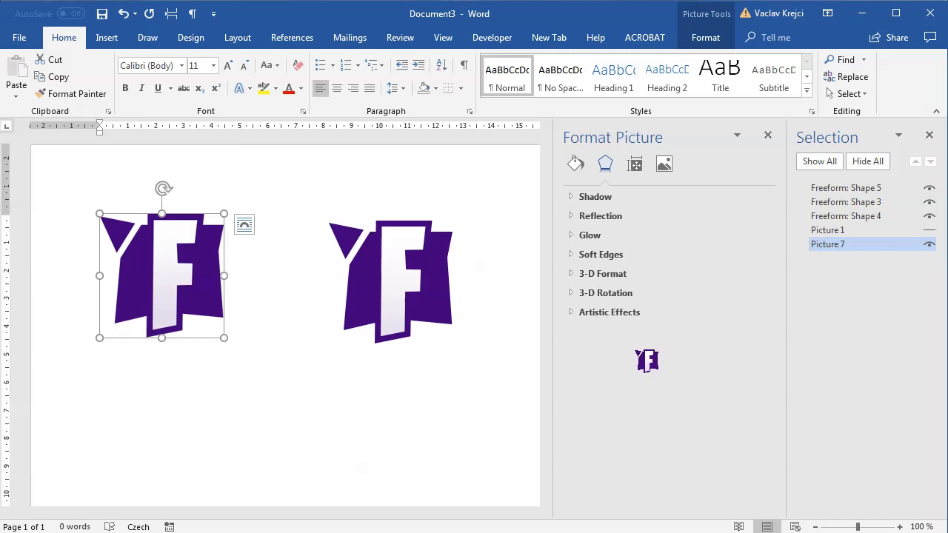
click(582, 313)
click(581, 312)
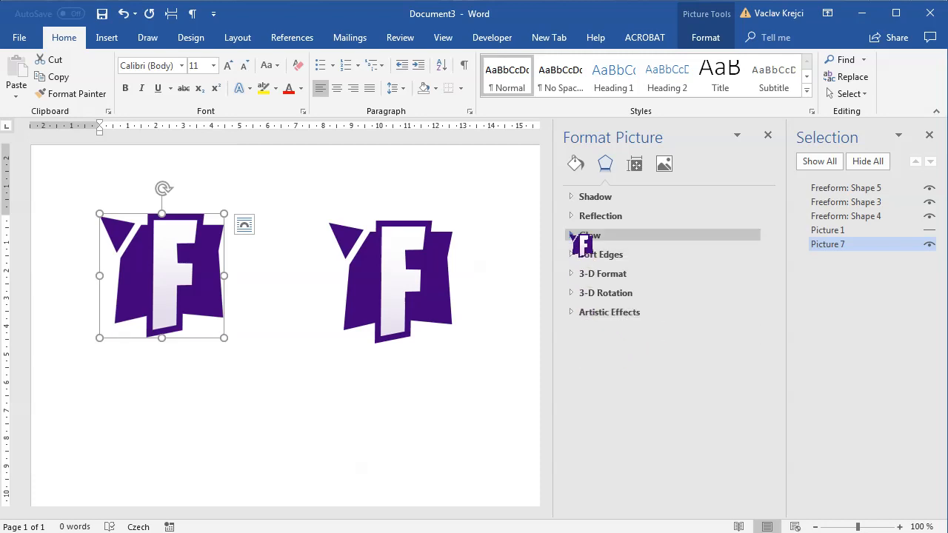
click(581, 235)
click(581, 236)
click(584, 216)
click(585, 215)
click(586, 198)
click(586, 199)
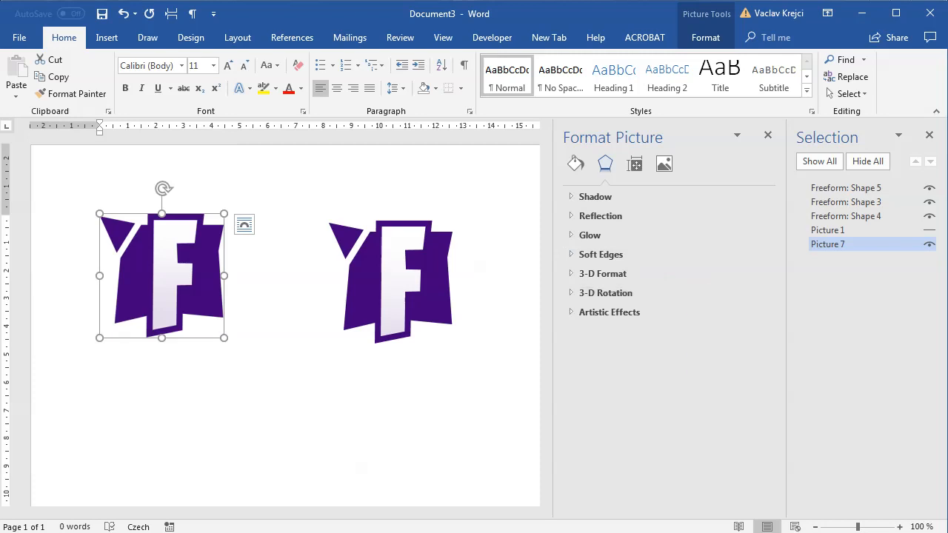
click(697, 532)
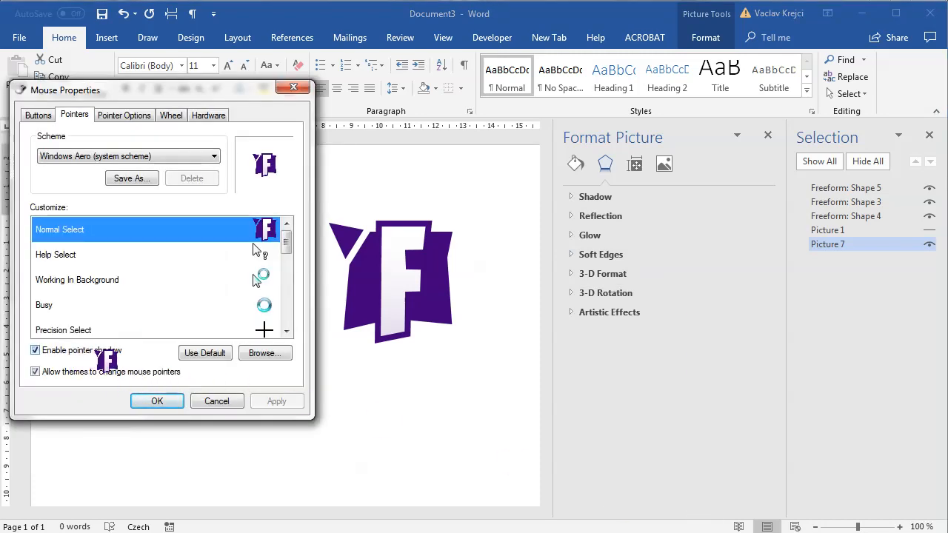
click(528, 29)
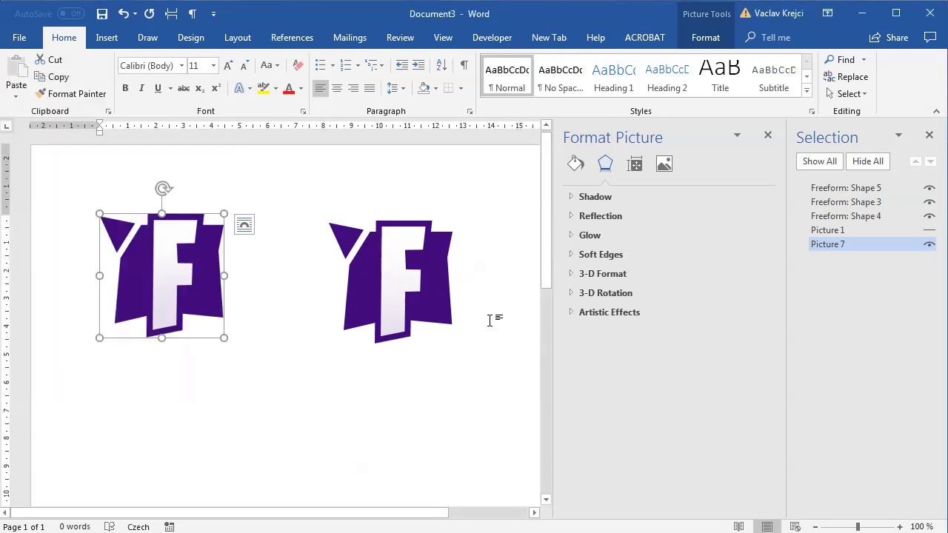